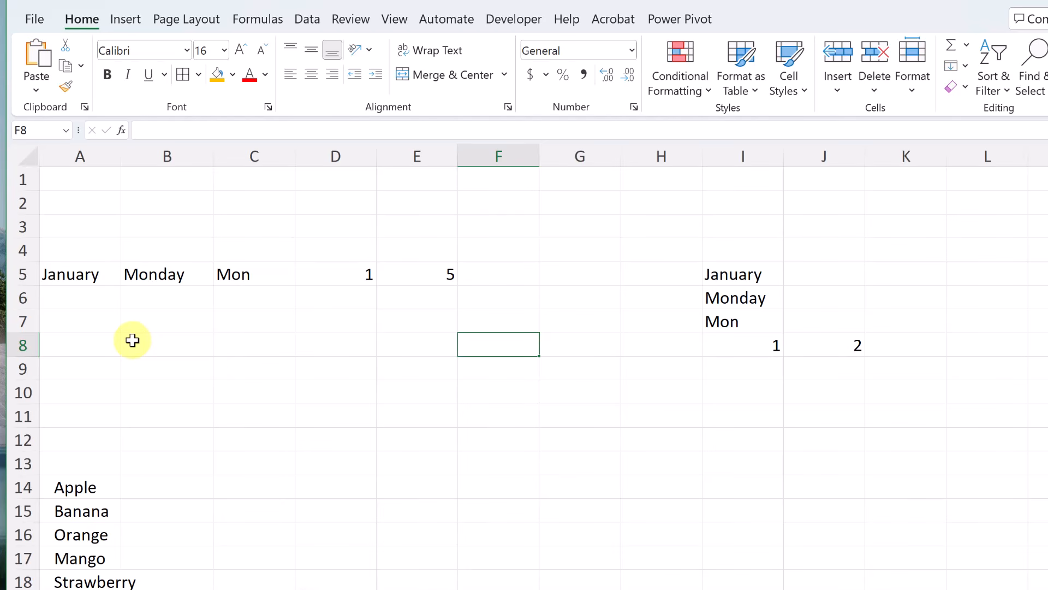
{"action": "left_click", "coordinate": [77, 276]}
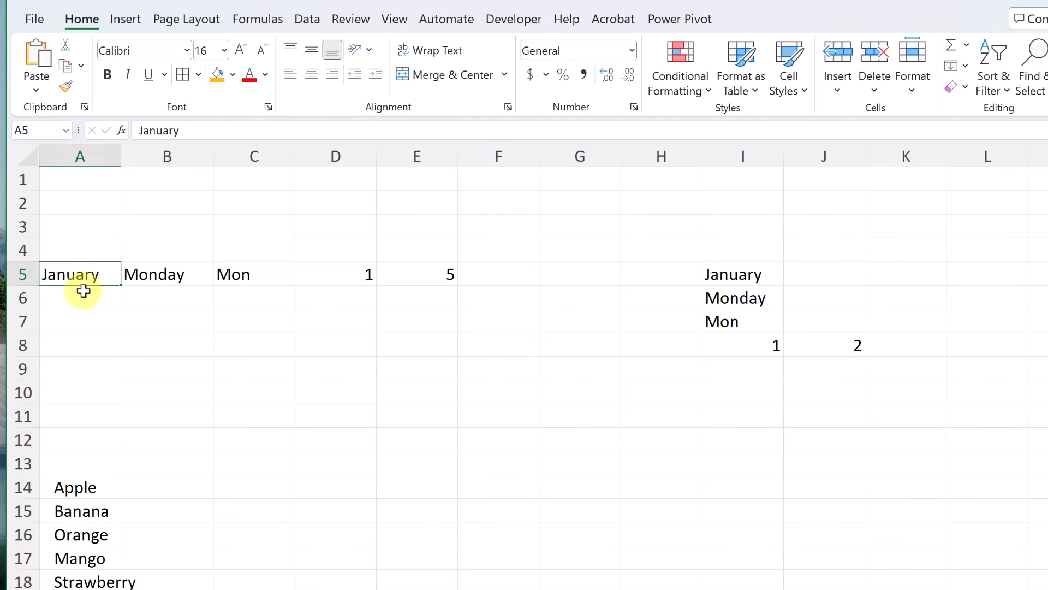
{"action": "left_click", "coordinate": [84, 301]}
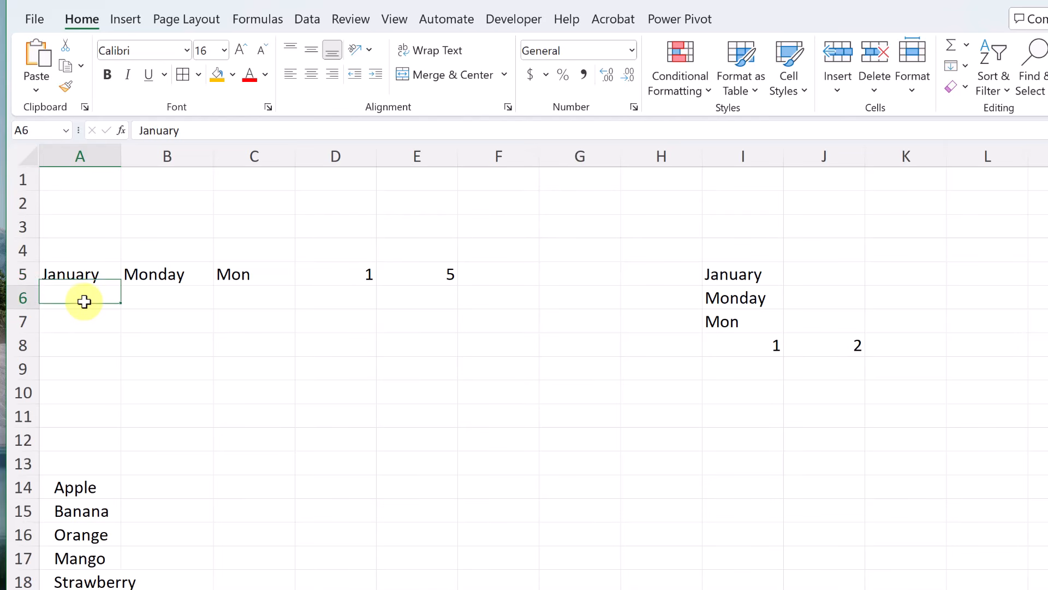
{"action": "type", "text": "Fe"}
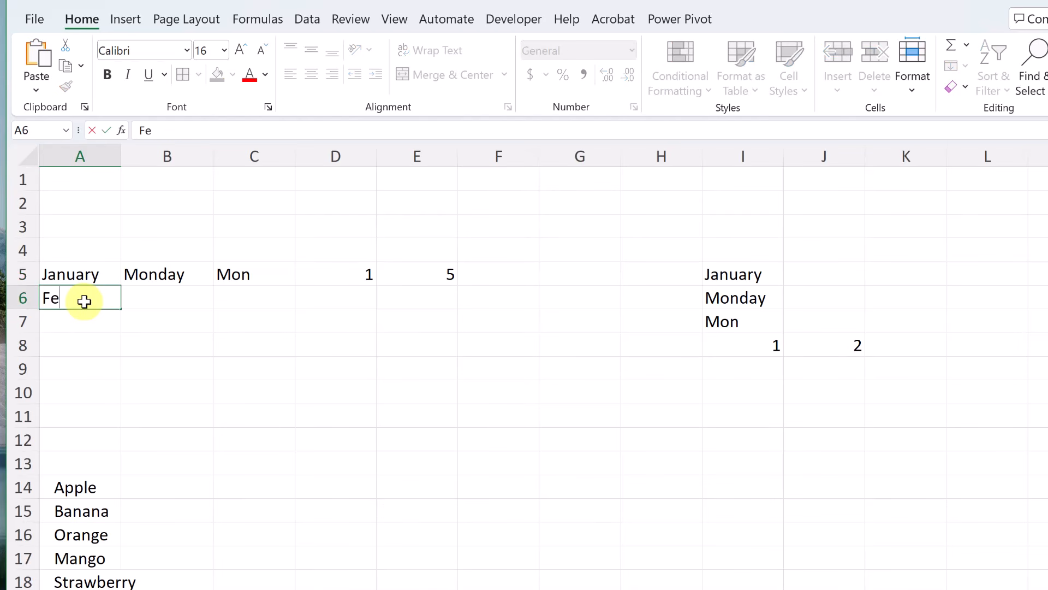
{"action": "key", "text": "BackSpace"}
{"action": "key", "text": "BackSpace"}
{"action": "left_click", "coordinate": [104, 394]}
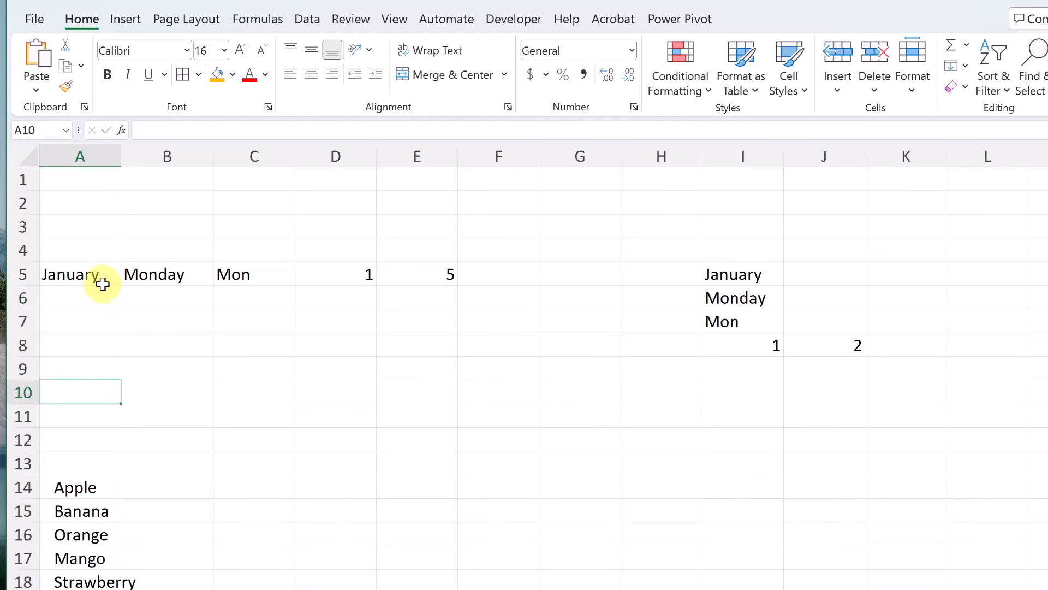
Autofill the months from A5 down to A9 and the weekdays from B5 down to B10 and C5 down to C9
{"action": "left_click", "coordinate": [94, 277]}
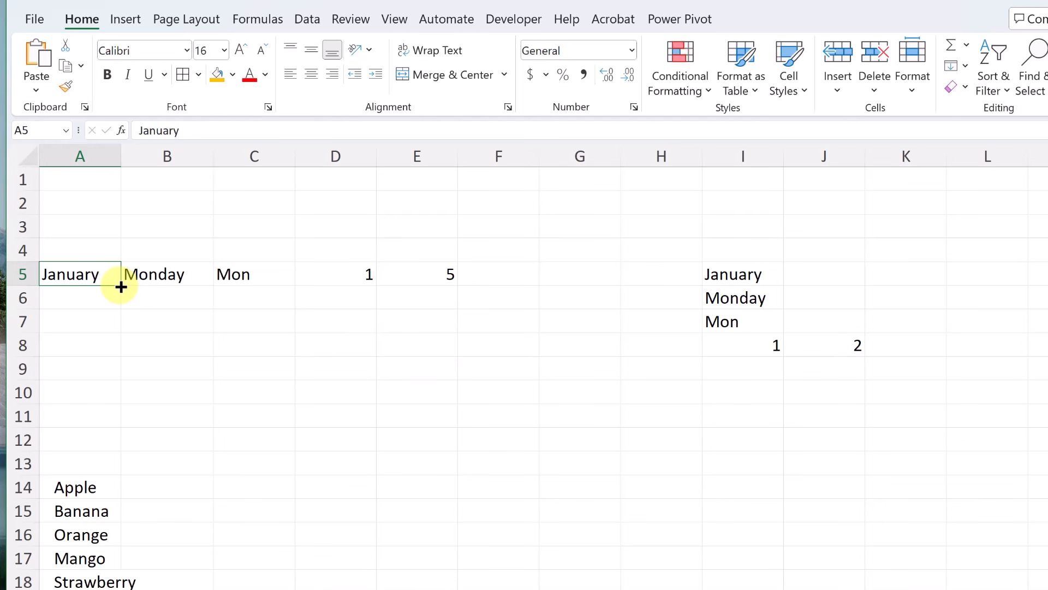
{"action": "left_click_drag", "start_coordinate": [119, 287], "coordinate": [109, 378]}
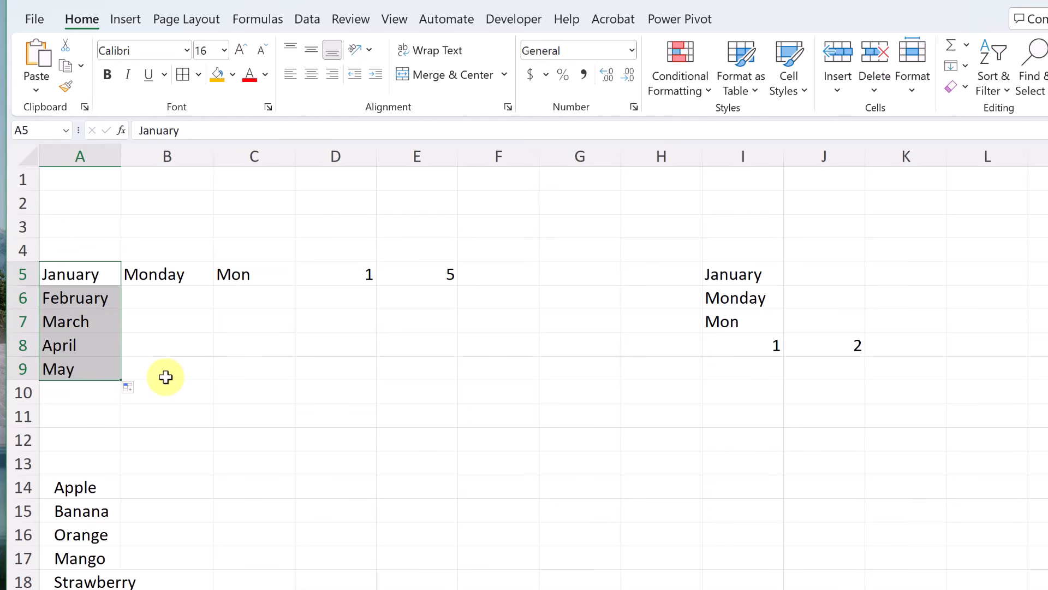
{"action": "left_click", "coordinate": [202, 274]}
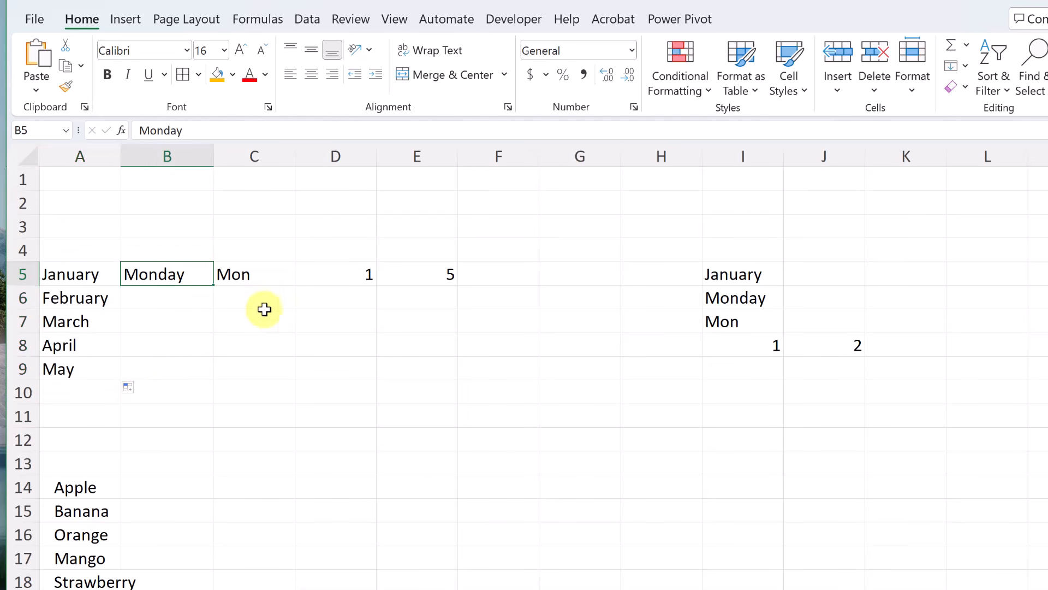
{"action": "left_click_drag", "start_coordinate": [214, 286], "coordinate": [203, 397]}
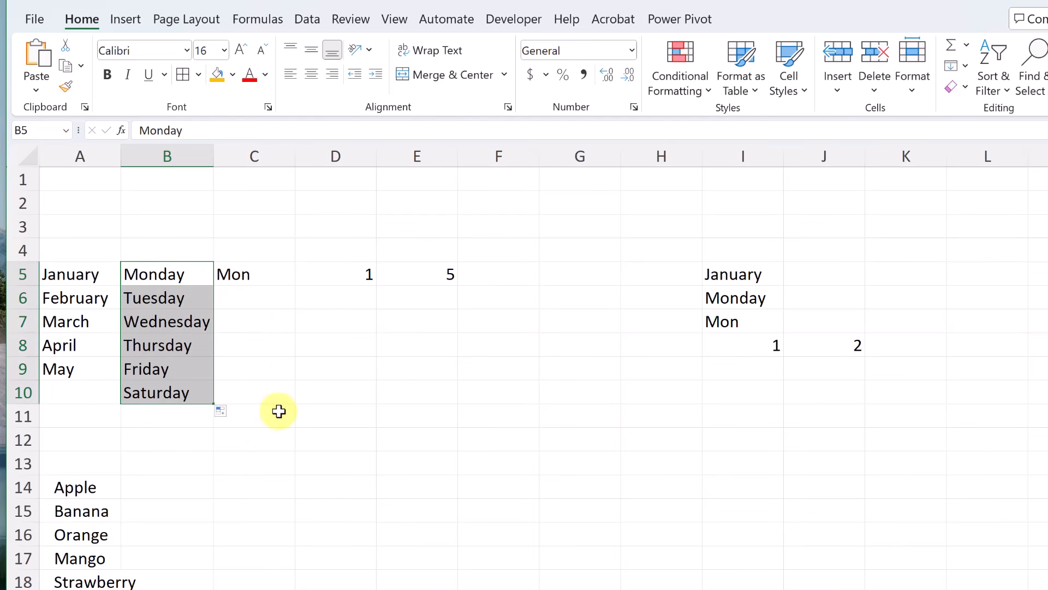
{"action": "left_click", "coordinate": [255, 273]}
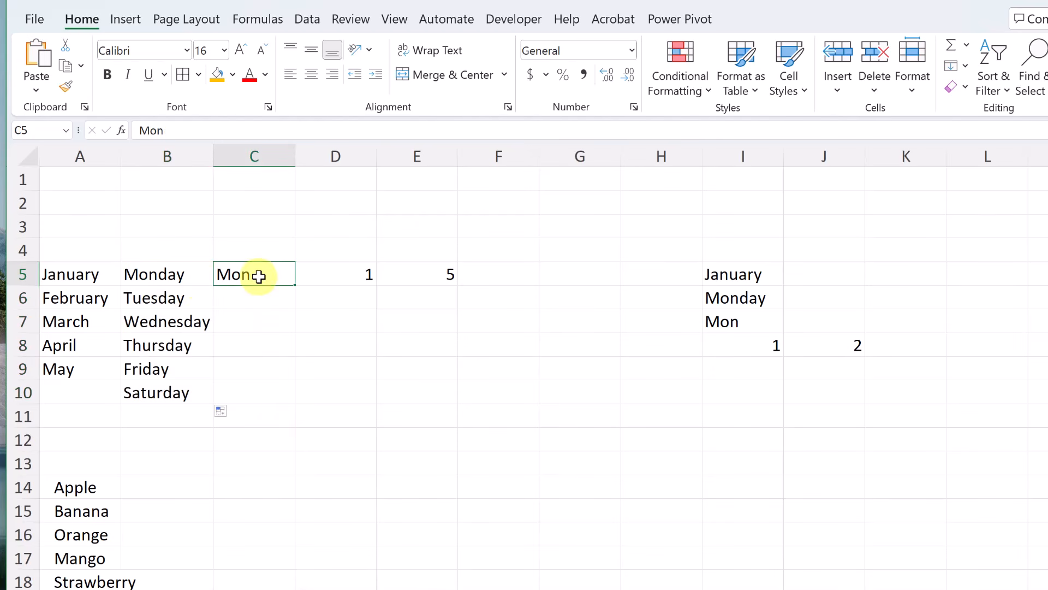
{"action": "left_click_drag", "start_coordinate": [295, 286], "coordinate": [293, 376]}
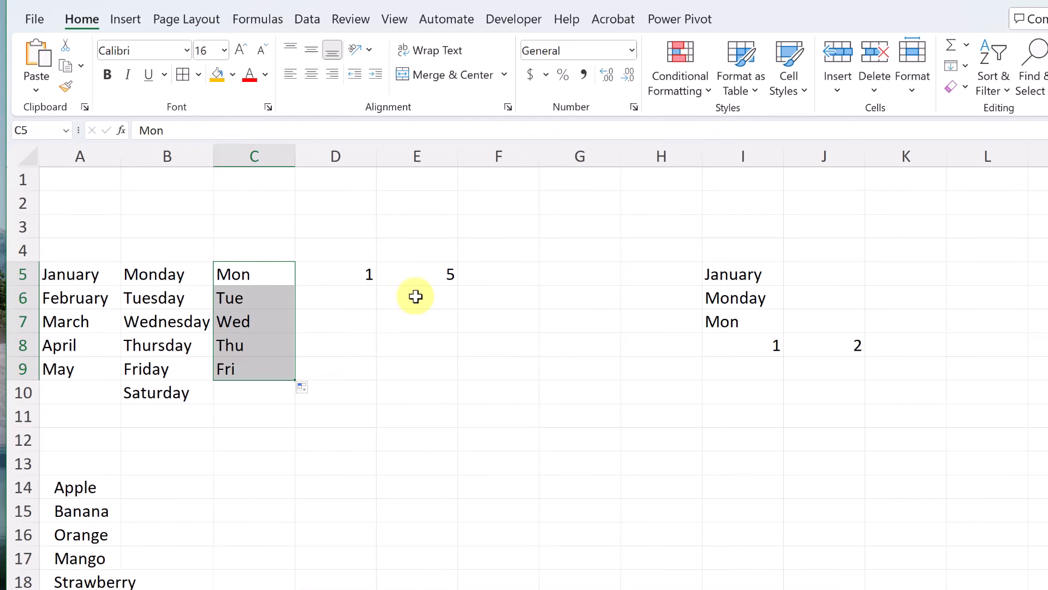
Try autofilling the single number in D5 down to D12, and undo the fill
{"action": "left_click", "coordinate": [366, 277]}
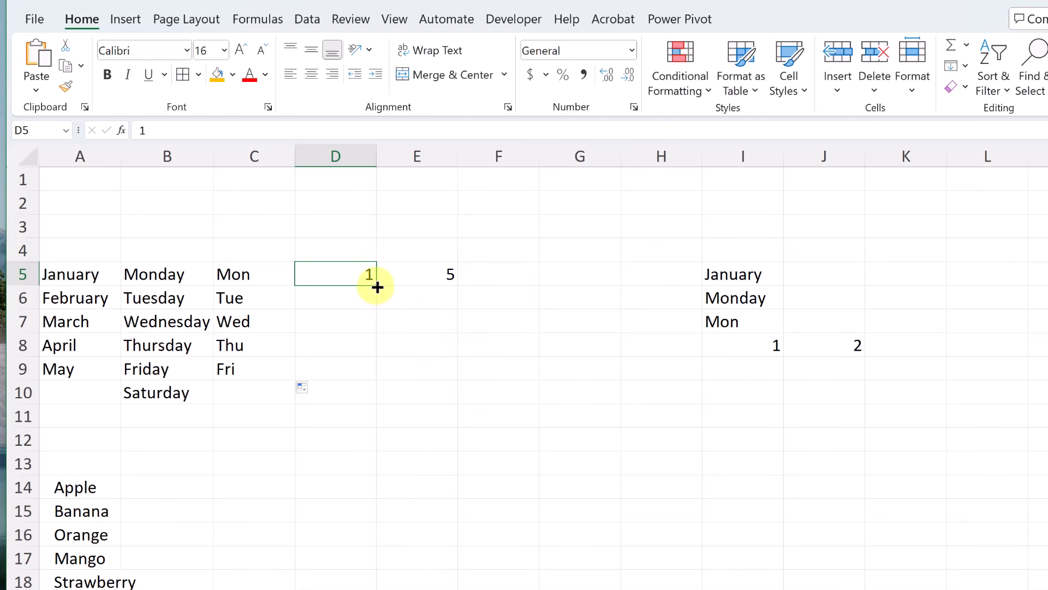
{"action": "left_click_drag", "start_coordinate": [377, 287], "coordinate": [367, 445]}
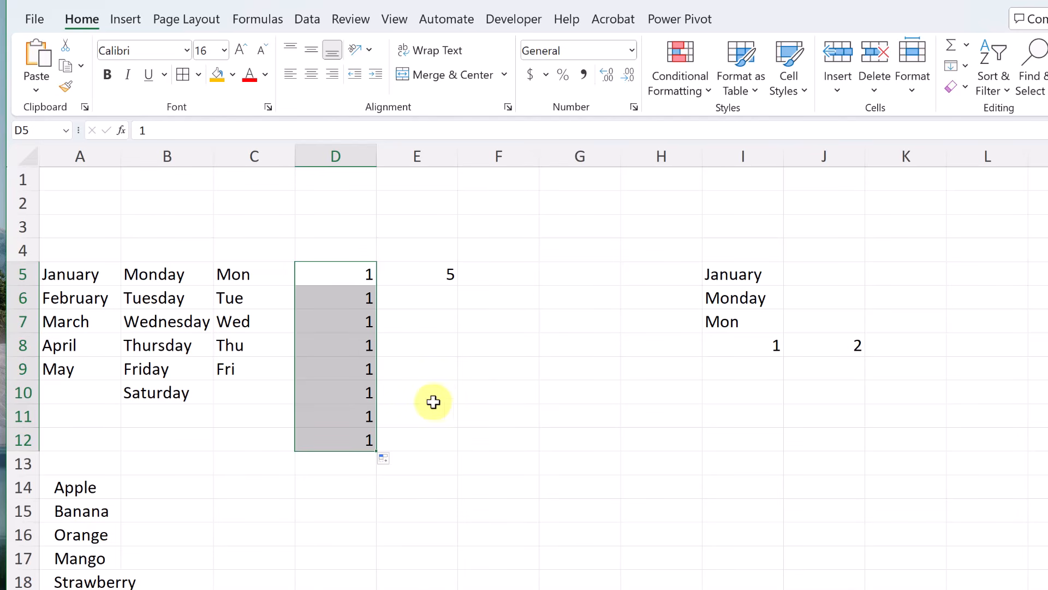
{"action": "left_click", "coordinate": [435, 376]}
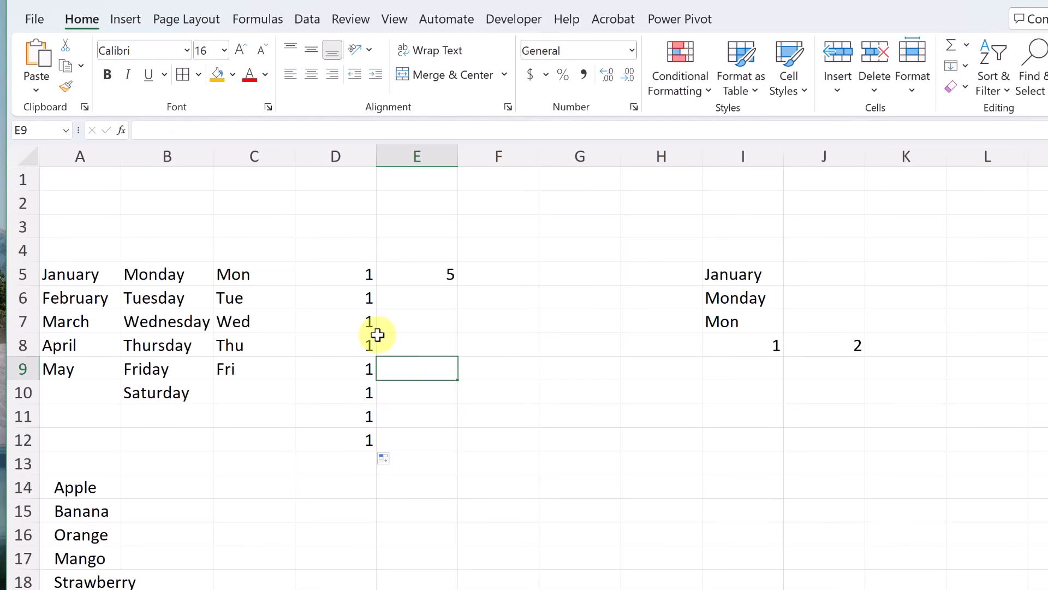
{"action": "key", "text": "ctrl+z"}
{"action": "left_click", "coordinate": [438, 345]}
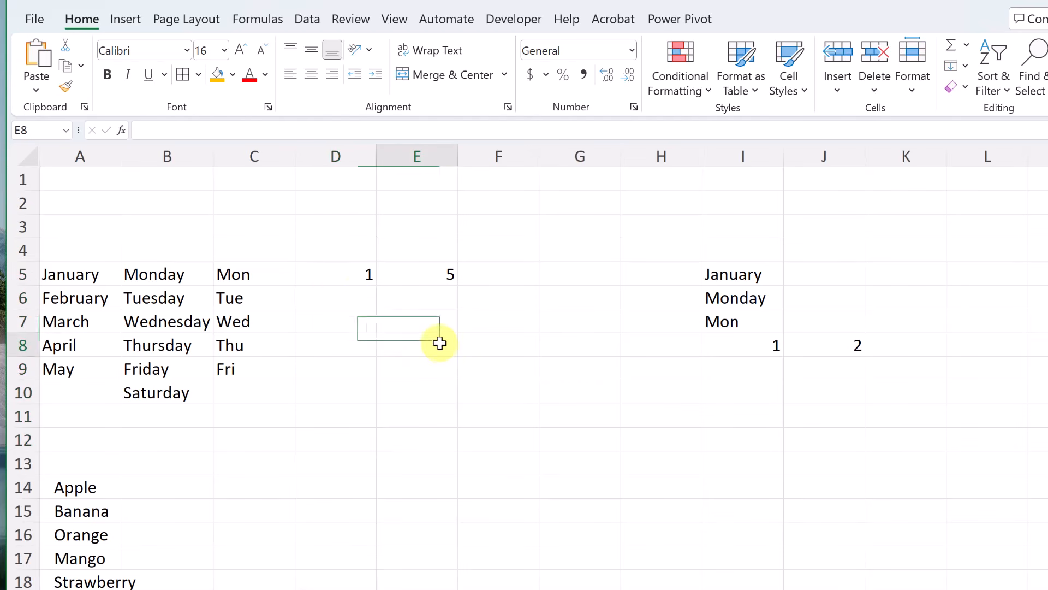
Enter 2 in D6 and extend the number series in D5:D6 down to D11
{"action": "left_click", "coordinate": [358, 304]}
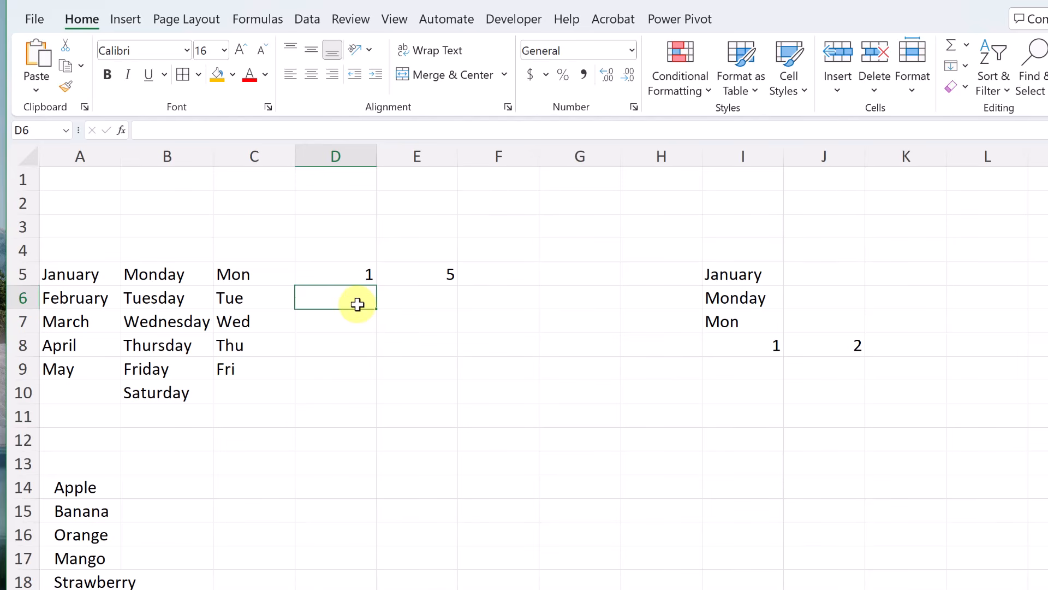
{"action": "type", "text": "2"}
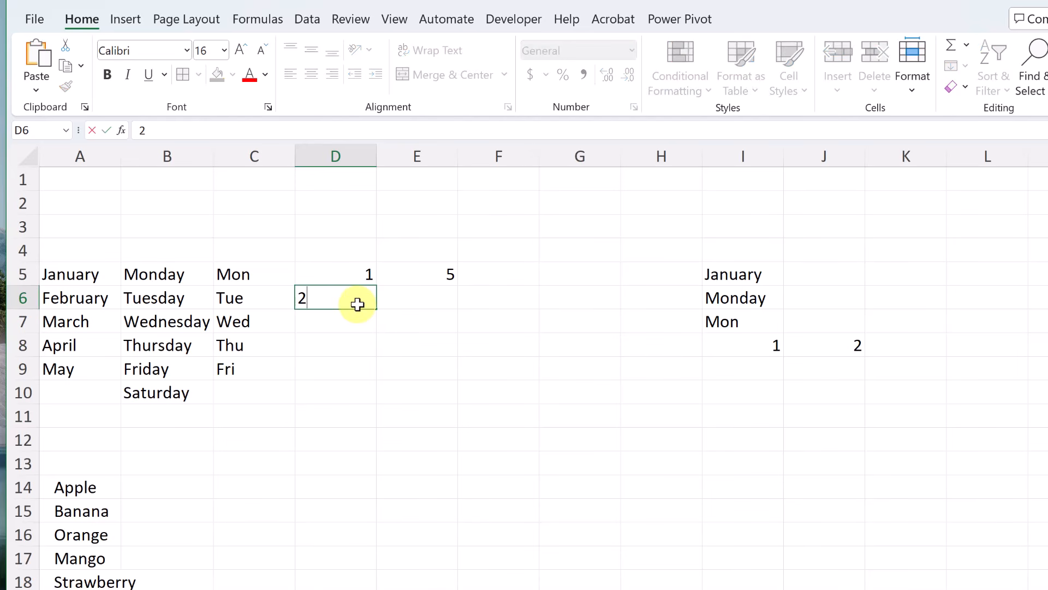
{"action": "left_click", "coordinate": [427, 333]}
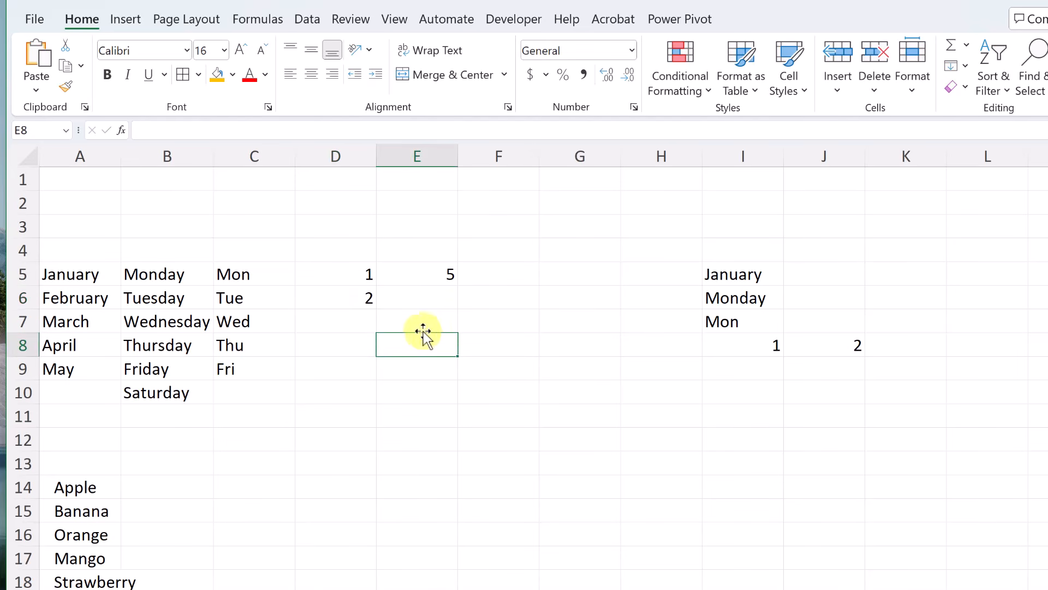
{"action": "left_click_drag", "start_coordinate": [359, 276], "coordinate": [368, 426]}
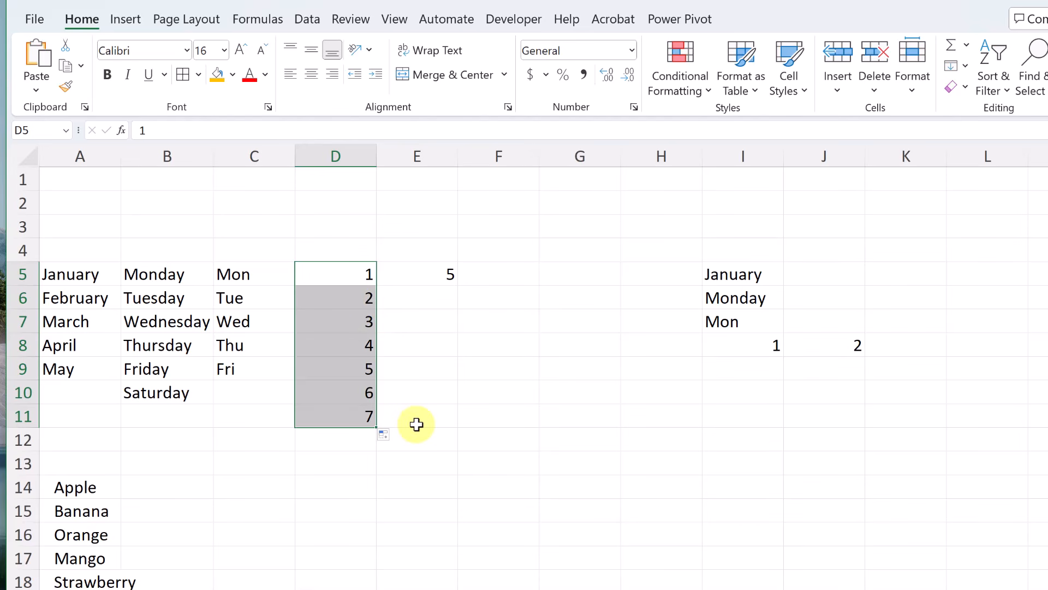
Enter 10 in E6 and extend the number series in E5:E6 down to E12
{"action": "left_click", "coordinate": [446, 286]}
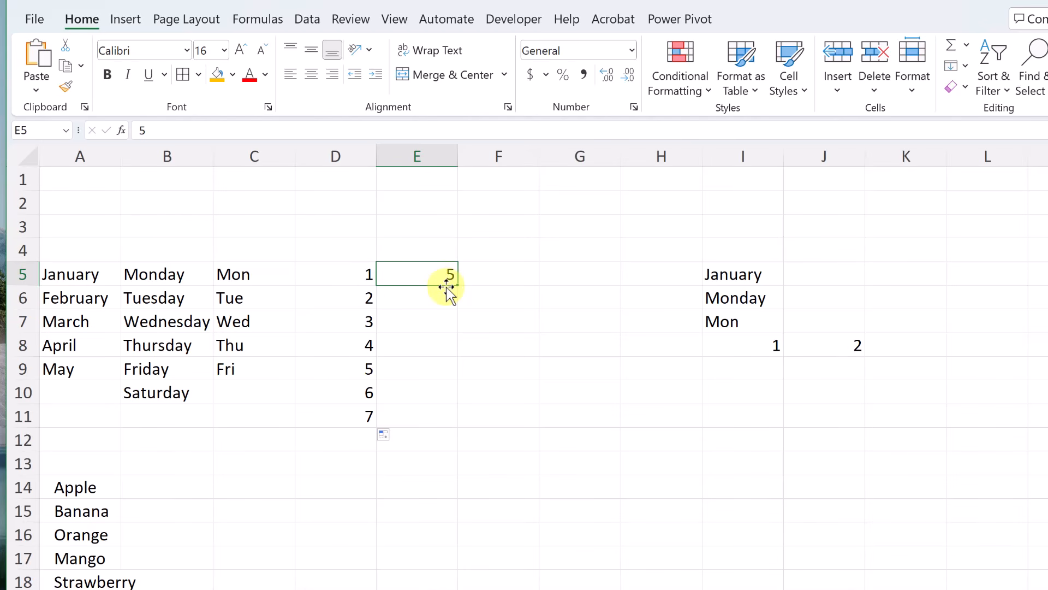
{"action": "left_click", "coordinate": [441, 298]}
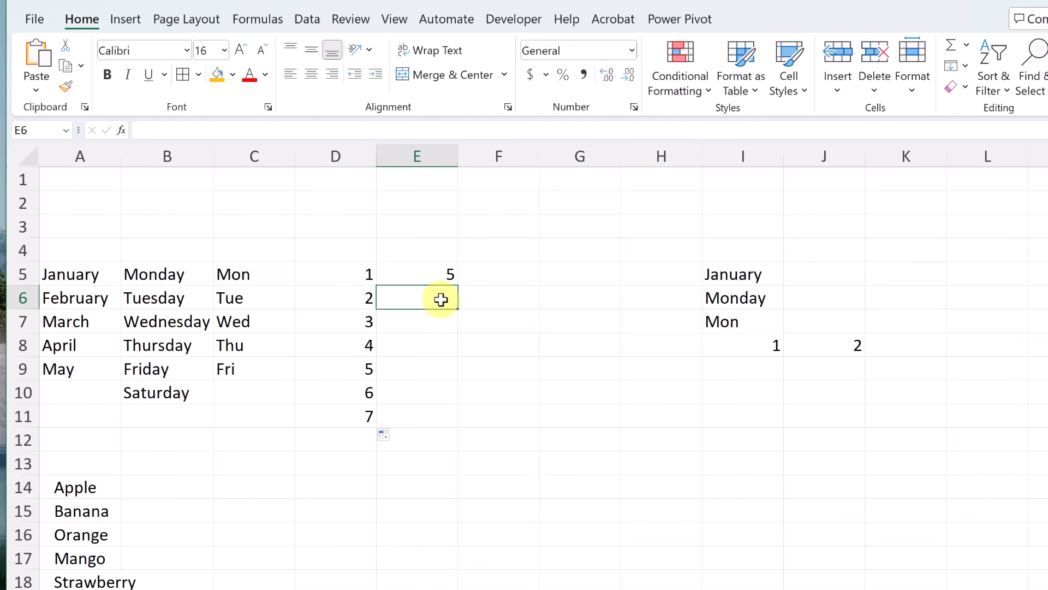
{"action": "type", "text": "10"}
{"action": "left_click", "coordinate": [494, 319]}
{"action": "left_click", "coordinate": [450, 278]}
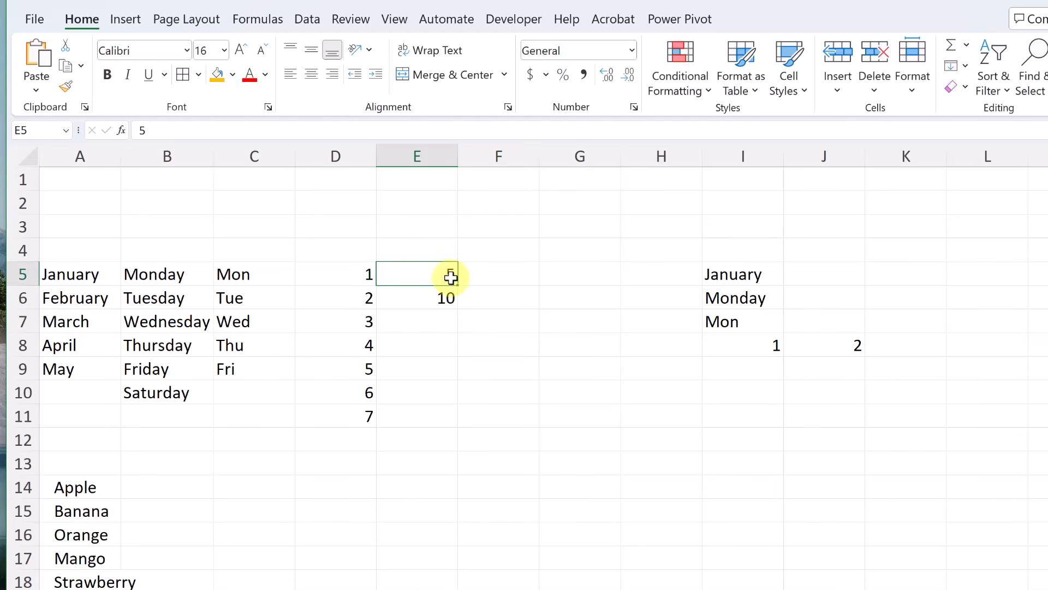
{"action": "mouse_move", "coordinate": [449, 281]}
{"action": "left_mouse_down"}
{"action": "mouse_move", "coordinate": [437, 297]}
{"action": "mouse_move", "coordinate": [445, 449]}
{"action": "mouse_move", "coordinate": [508, 450]}
{"action": "left_mouse_up"}
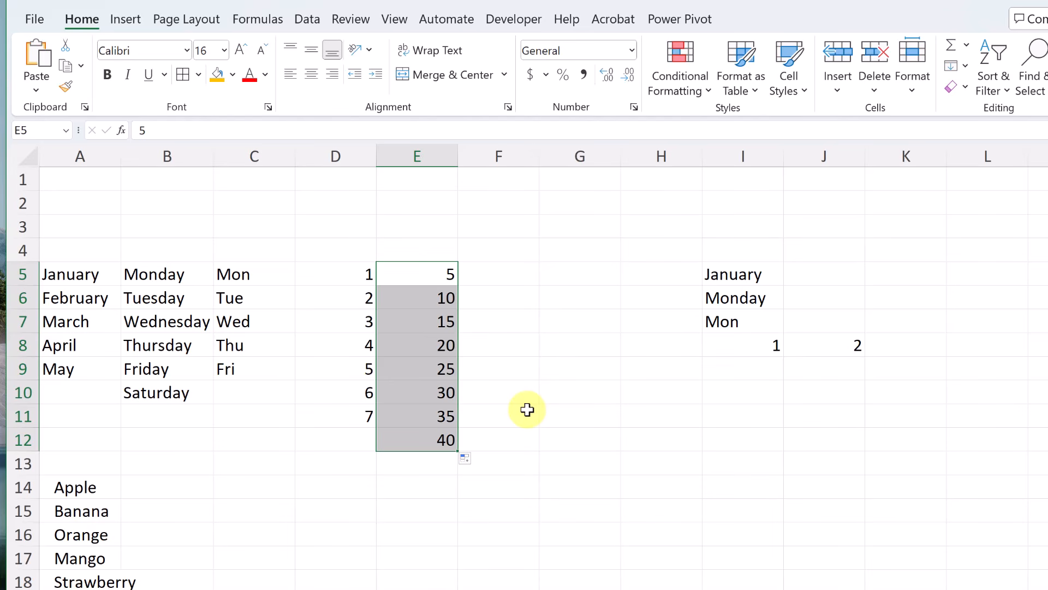
Autofill the months from I5 across to K5 and the weekdays from I6 and I7 across to column L
{"action": "left_click", "coordinate": [674, 291]}
{"action": "left_click", "coordinate": [750, 274]}
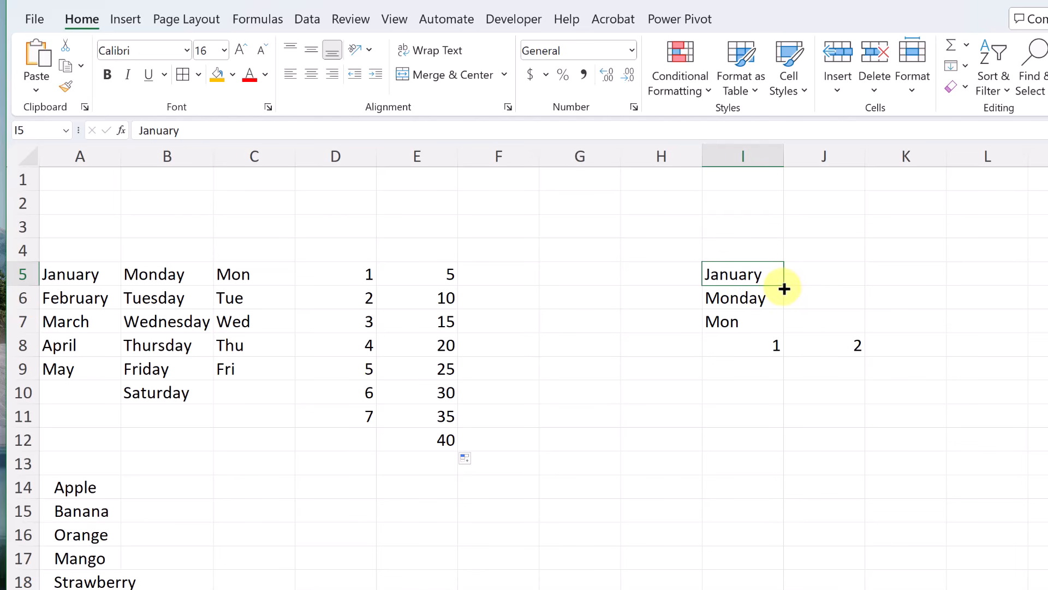
{"action": "left_click_drag", "start_coordinate": [785, 286], "coordinate": [935, 292]}
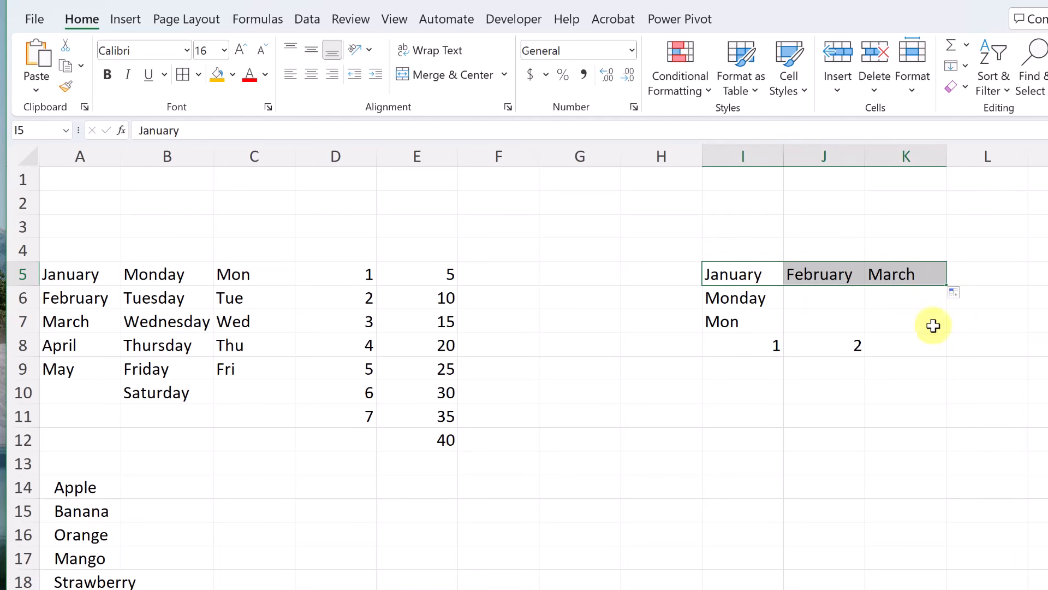
{"action": "left_click", "coordinate": [761, 301]}
{"action": "left_click_drag", "start_coordinate": [785, 311], "coordinate": [1007, 309]}
{"action": "left_click", "coordinate": [780, 326]}
{"action": "left_click_drag", "start_coordinate": [786, 336], "coordinate": [1014, 334]}
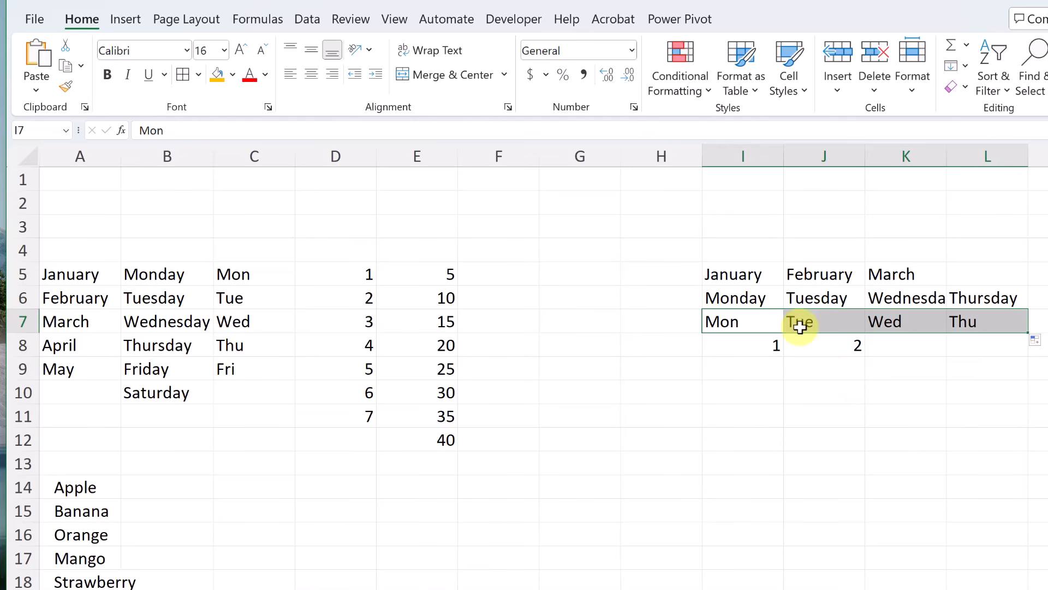
Autofill backwards from January in I5 to G5 and from Monday in I6 to H6
{"action": "left_click", "coordinate": [745, 289]}
{"action": "left_click", "coordinate": [749, 279]}
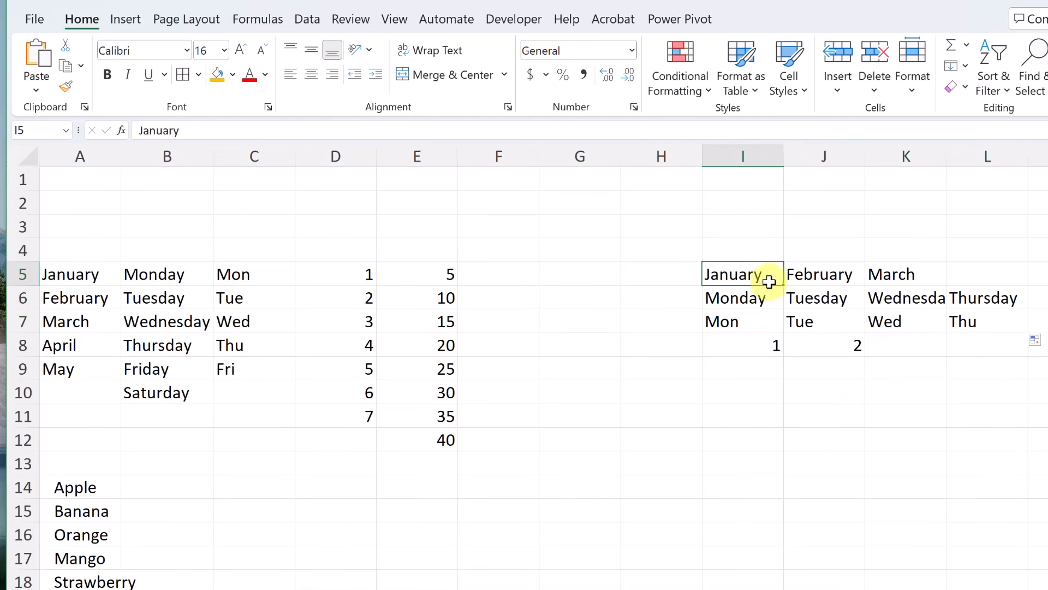
{"action": "left_click_drag", "start_coordinate": [699, 284], "coordinate": [564, 277]}
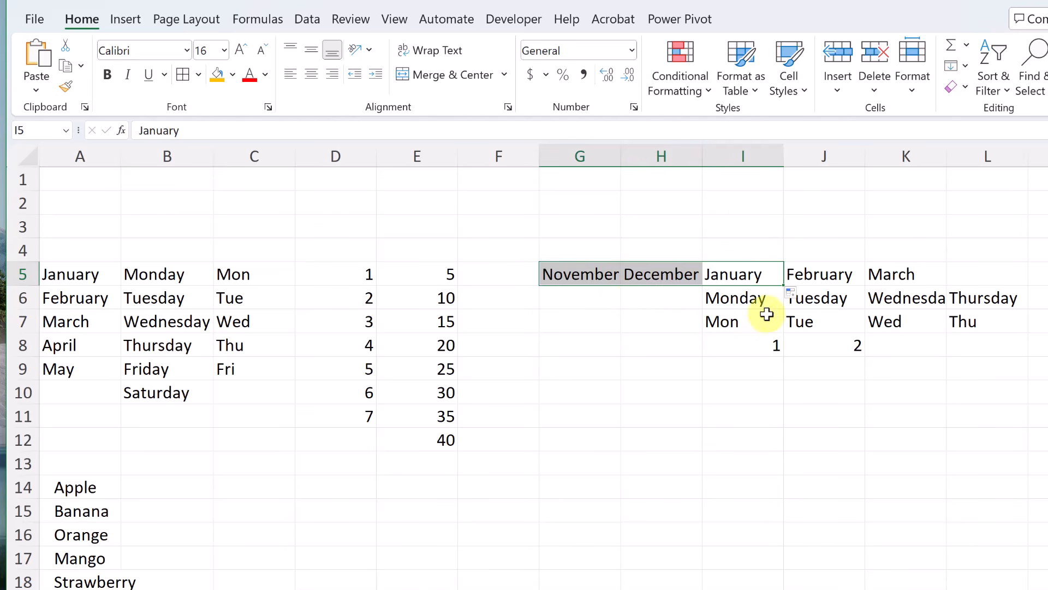
{"action": "left_click", "coordinate": [753, 299]}
{"action": "left_click_drag", "start_coordinate": [705, 299], "coordinate": [656, 302]}
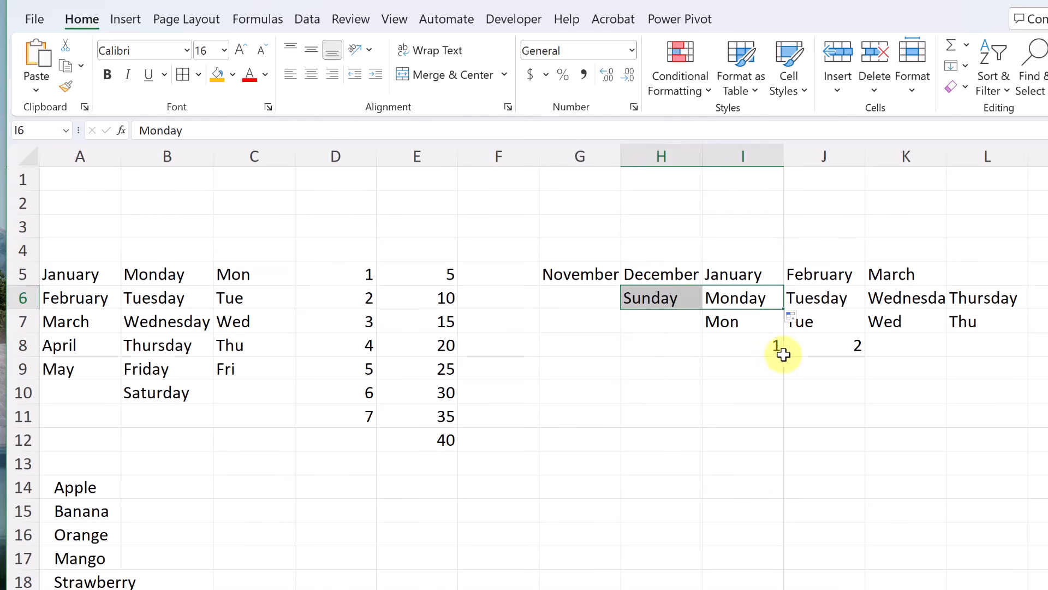
Extend the number series in I8:J8 forward to L8 and backward to G8
{"action": "left_click_drag", "start_coordinate": [753, 346], "coordinate": [1026, 357]}
{"action": "left_click_drag", "start_coordinate": [743, 355], "coordinate": [578, 349]}
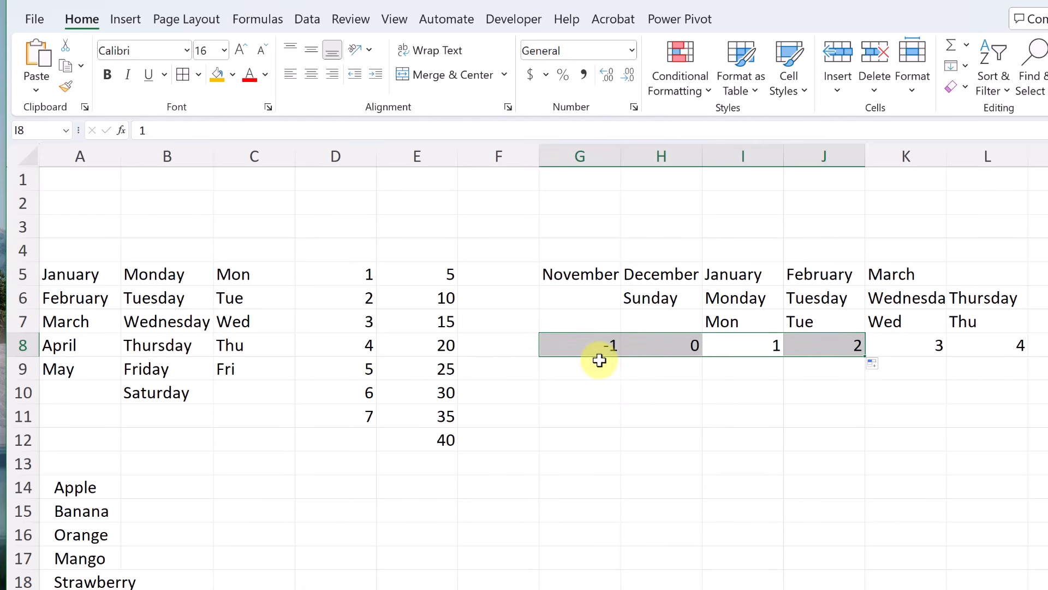
{"action": "left_click", "coordinate": [605, 379]}
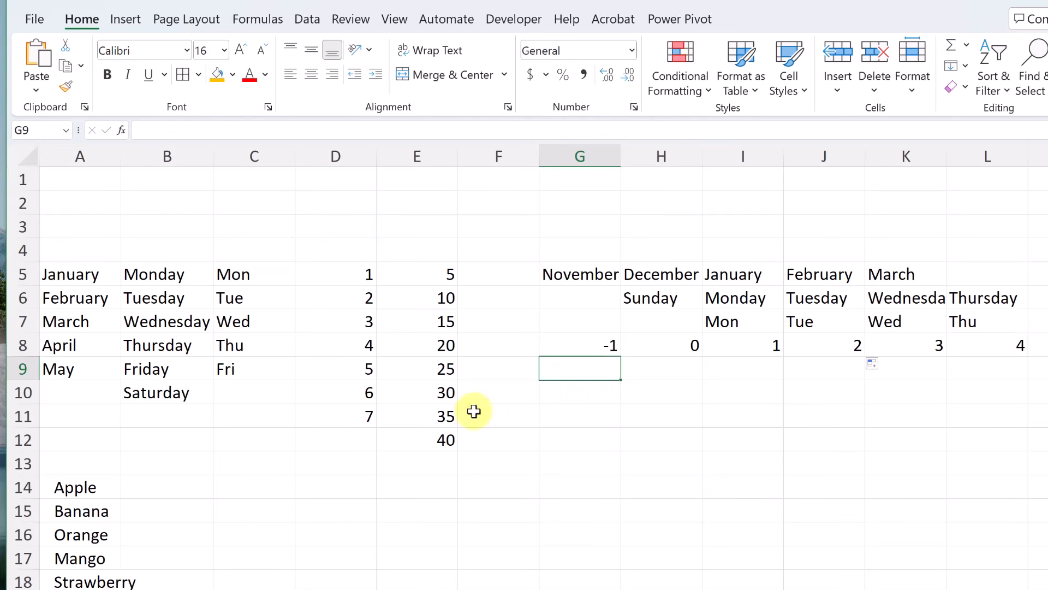
{"action": "scroll", "coordinate": [350, 415], "scroll_direction": "down", "scroll_amount": 2}
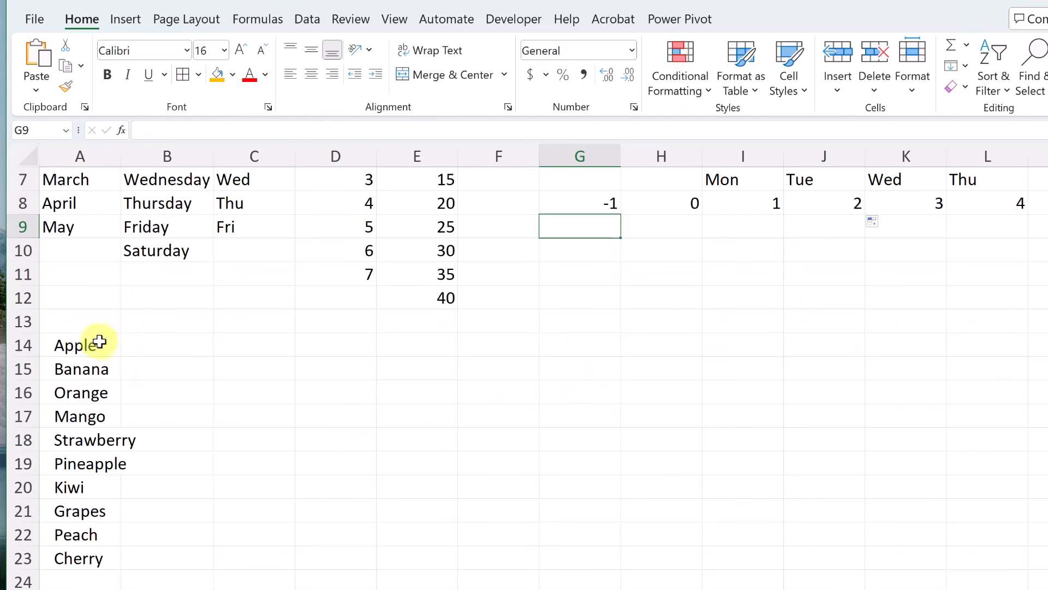
{"action": "scroll", "coordinate": [164, 404], "scroll_direction": "down", "scroll_amount": 1}
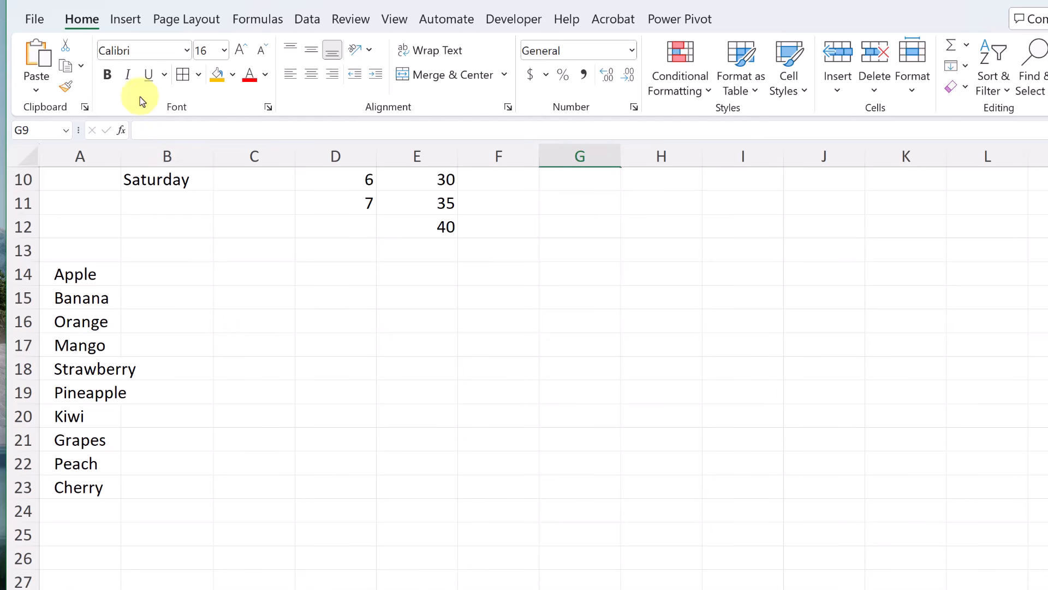
{"action": "left_click", "coordinate": [34, 21]}
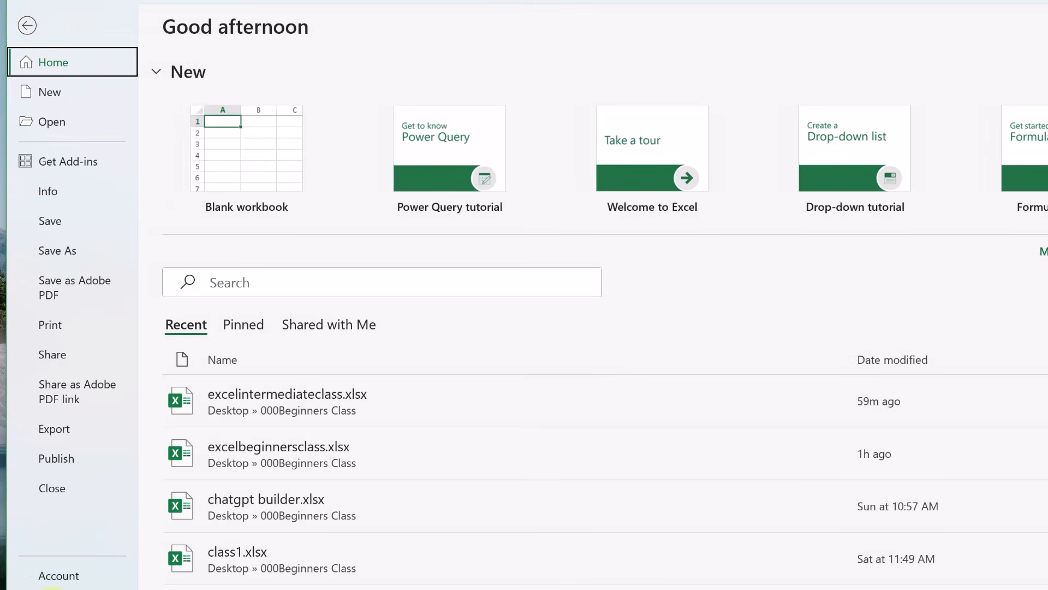
{"action": "left_click", "coordinate": [54, 587]}
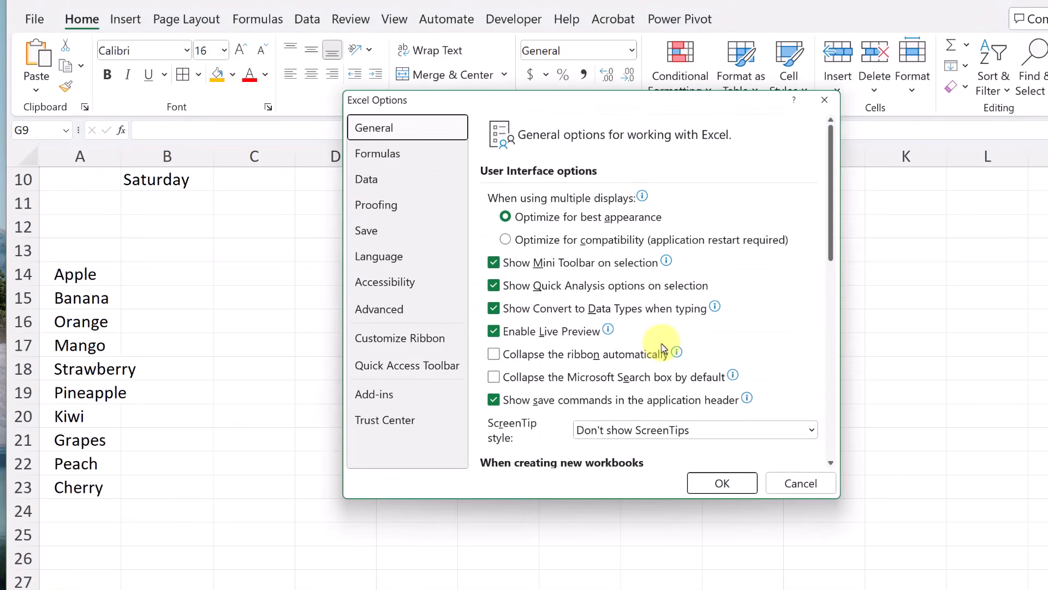
{"action": "left_click", "coordinate": [801, 485]}
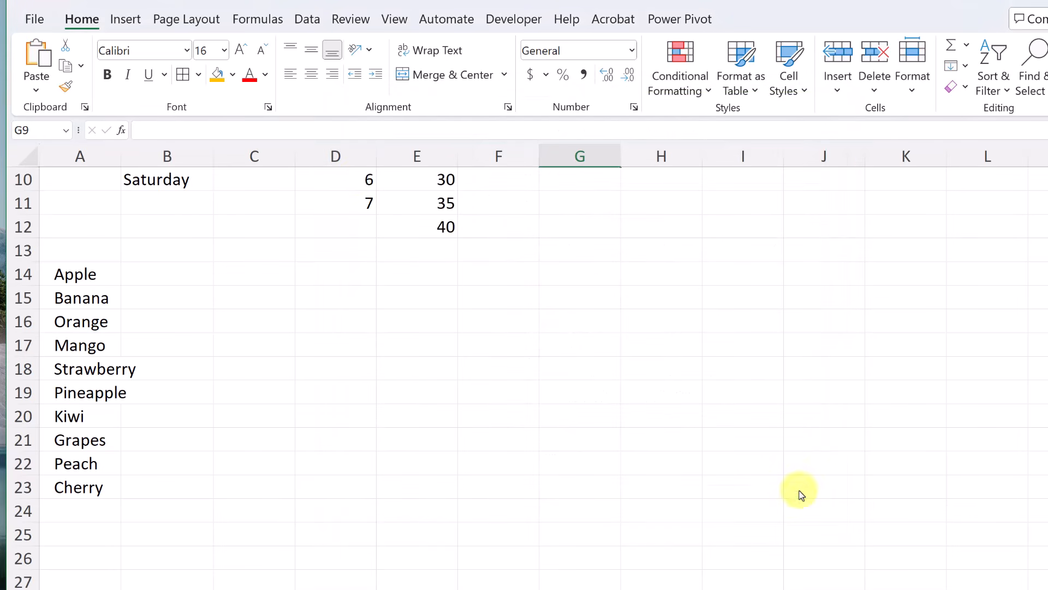
Open the custom lists editor from the advanced Excel options
{"action": "right_click", "coordinate": [136, 99]}
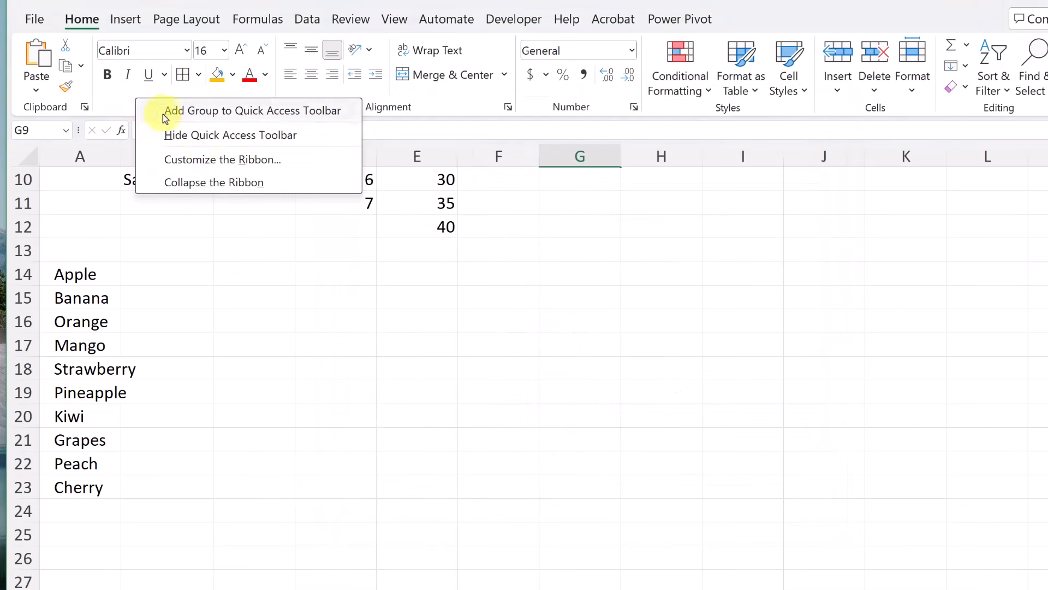
{"action": "left_click", "coordinate": [229, 160]}
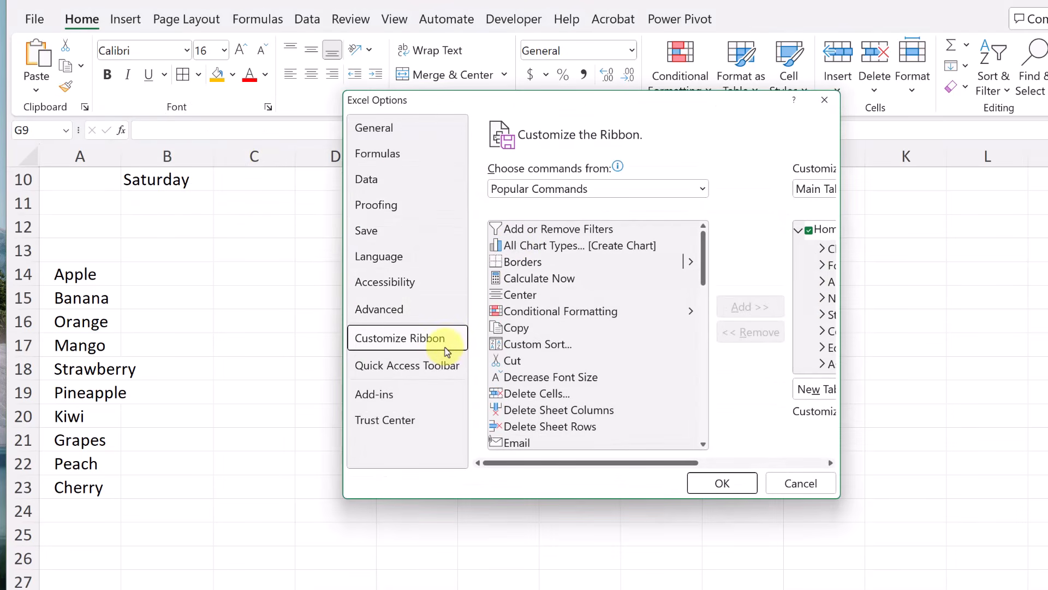
{"action": "left_click", "coordinate": [400, 312]}
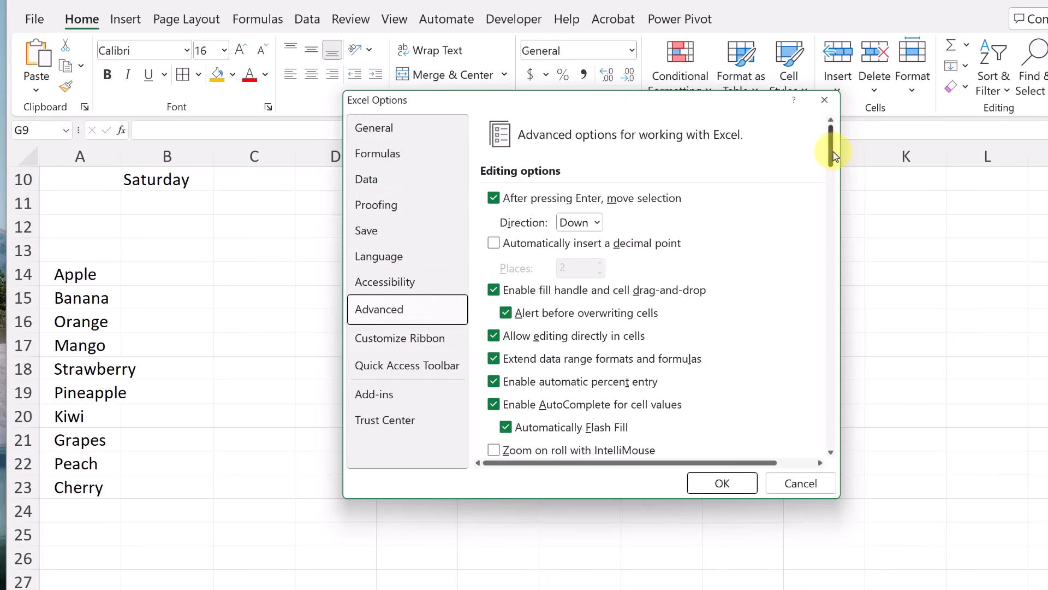
{"action": "left_click_drag", "start_coordinate": [829, 152], "coordinate": [816, 443]}
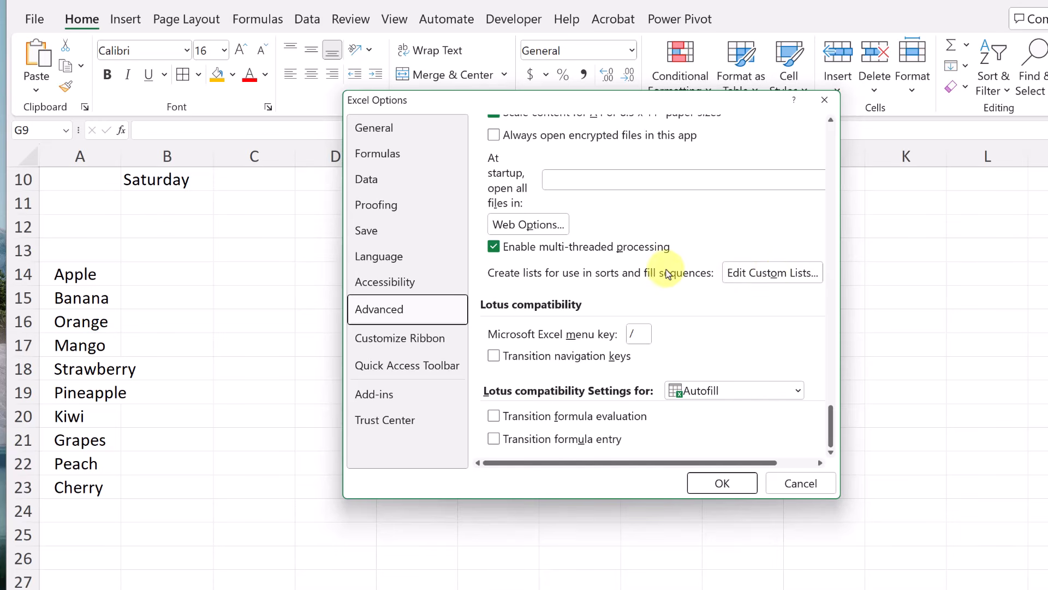
{"action": "left_click", "coordinate": [770, 277]}
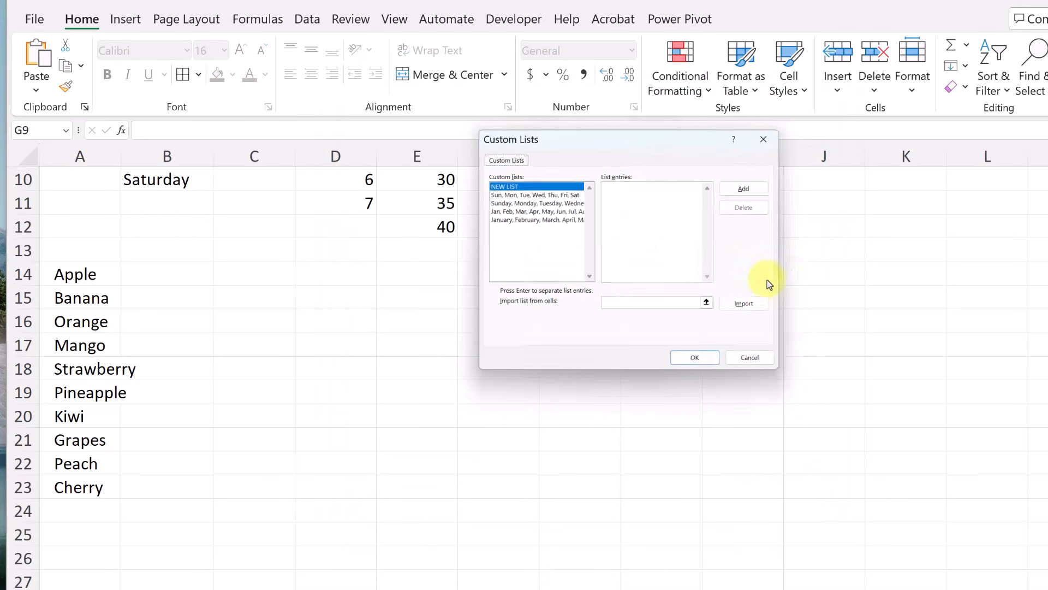
{"action": "left_click", "coordinate": [636, 194]}
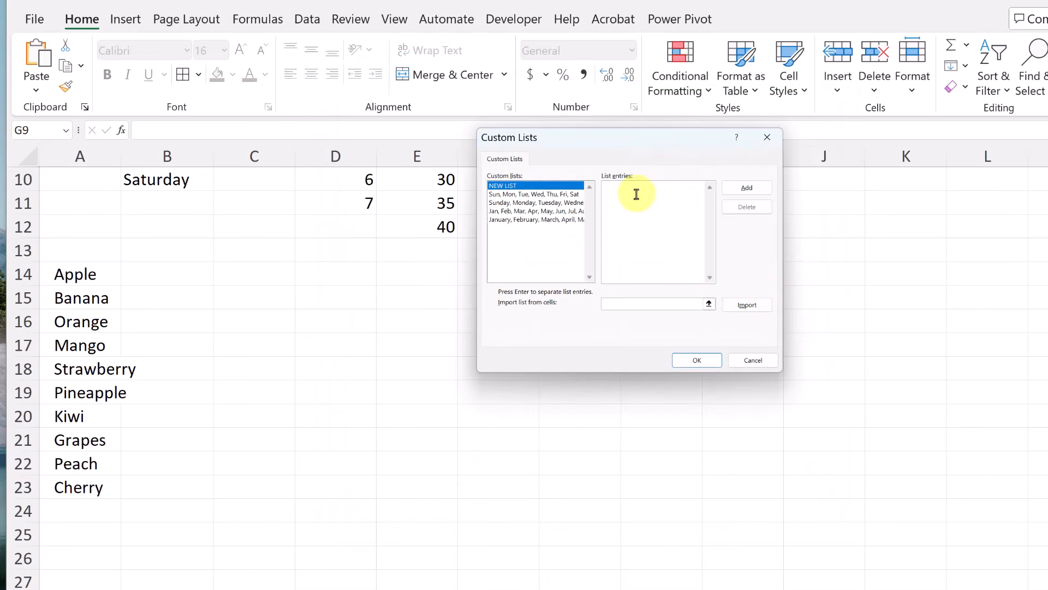
{"action": "type", "text": "Apple"}
{"action": "key", "text": "BackSpace"}
Import the fruit names in A14:A23 as a new custom list and save the options
{"action": "left_click", "coordinate": [709, 304]}
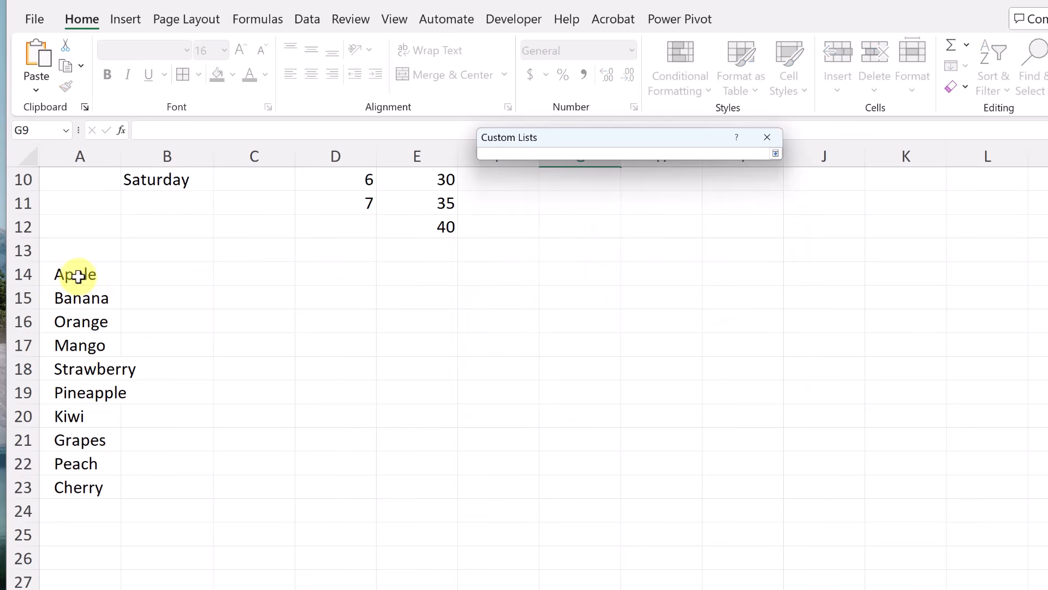
{"action": "left_click_drag", "start_coordinate": [70, 272], "coordinate": [77, 486]}
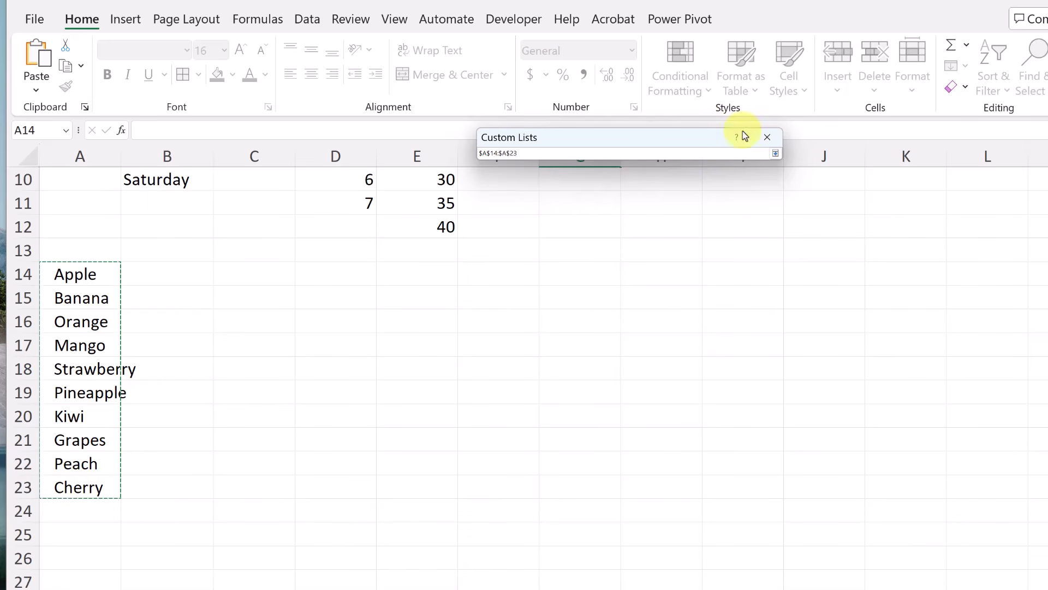
{"action": "left_click", "coordinate": [775, 154]}
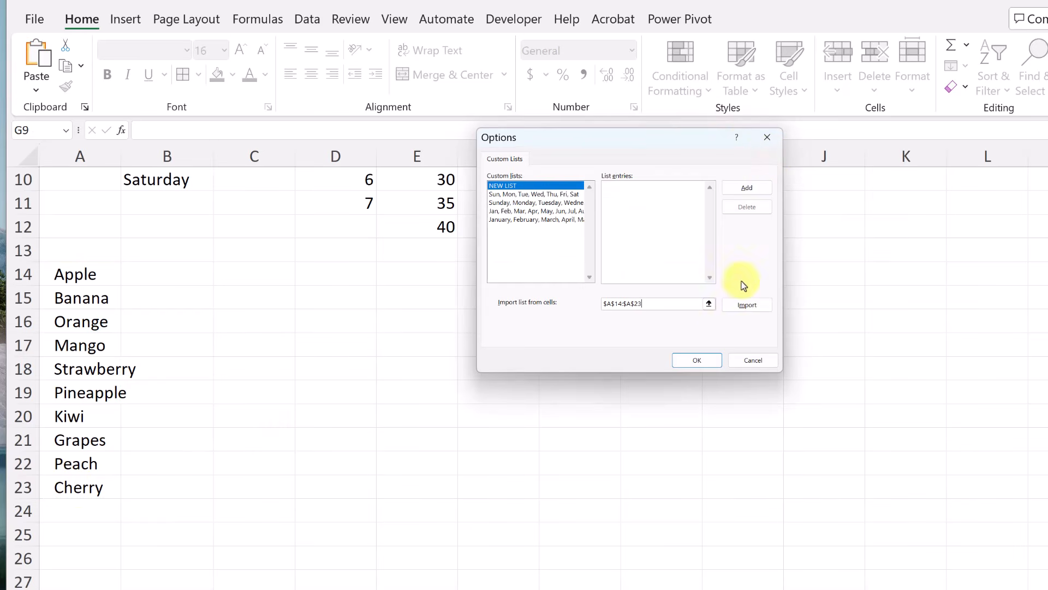
{"action": "left_click", "coordinate": [747, 305]}
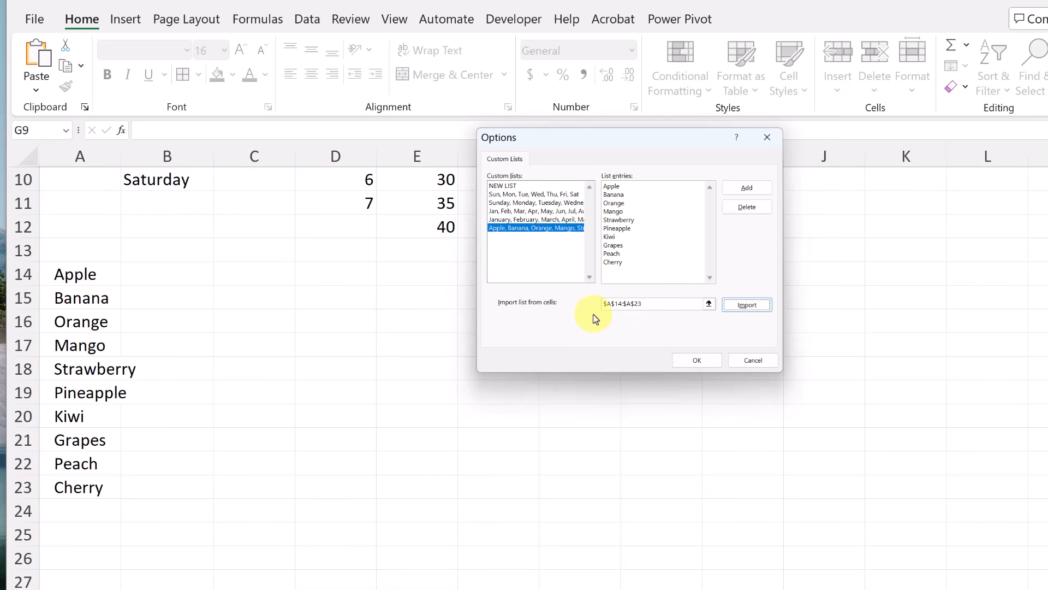
{"action": "left_click", "coordinate": [709, 361]}
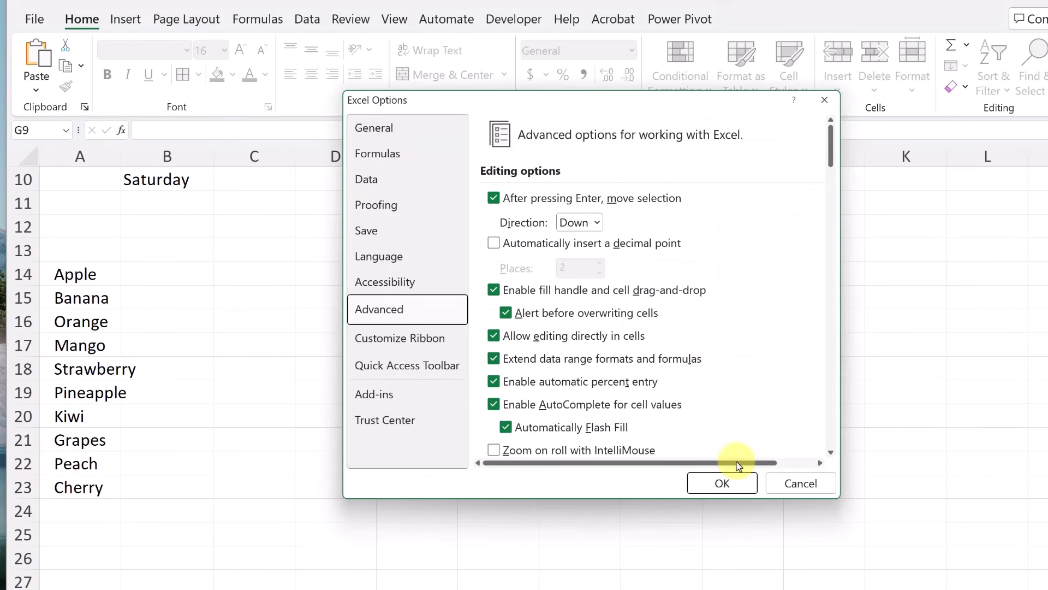
{"action": "left_click", "coordinate": [723, 483]}
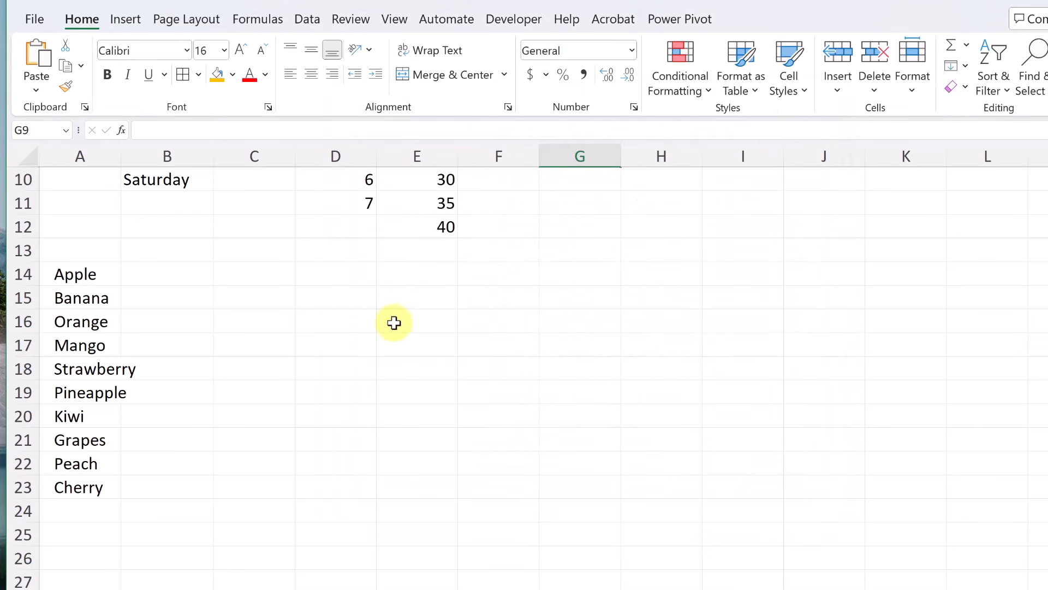
Enter Apple in C14 and autofill the fruit list down to C23
{"action": "left_click", "coordinate": [245, 271]}
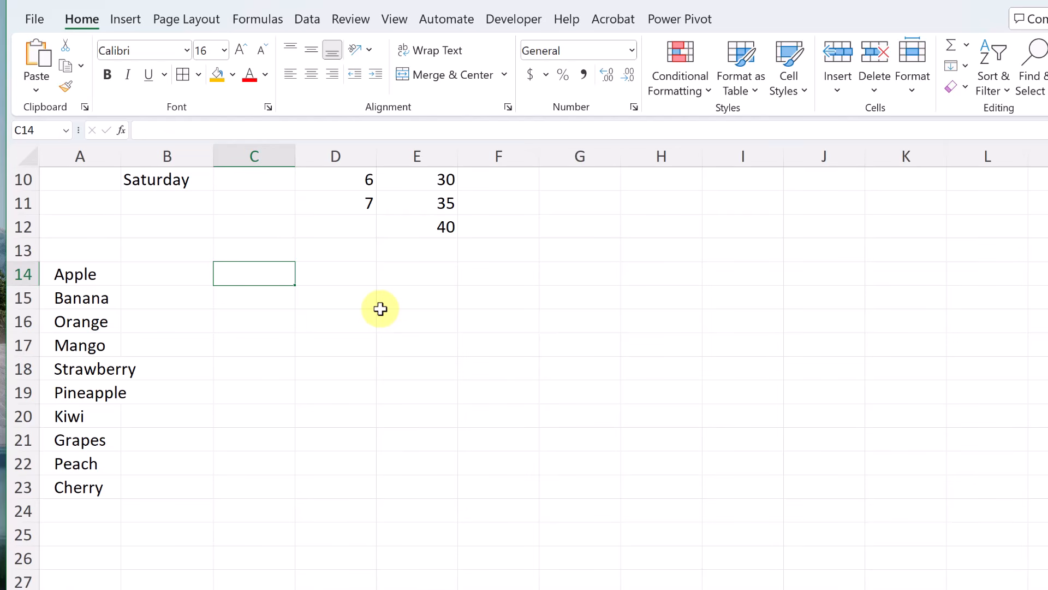
{"action": "type", "text": "Apple"}
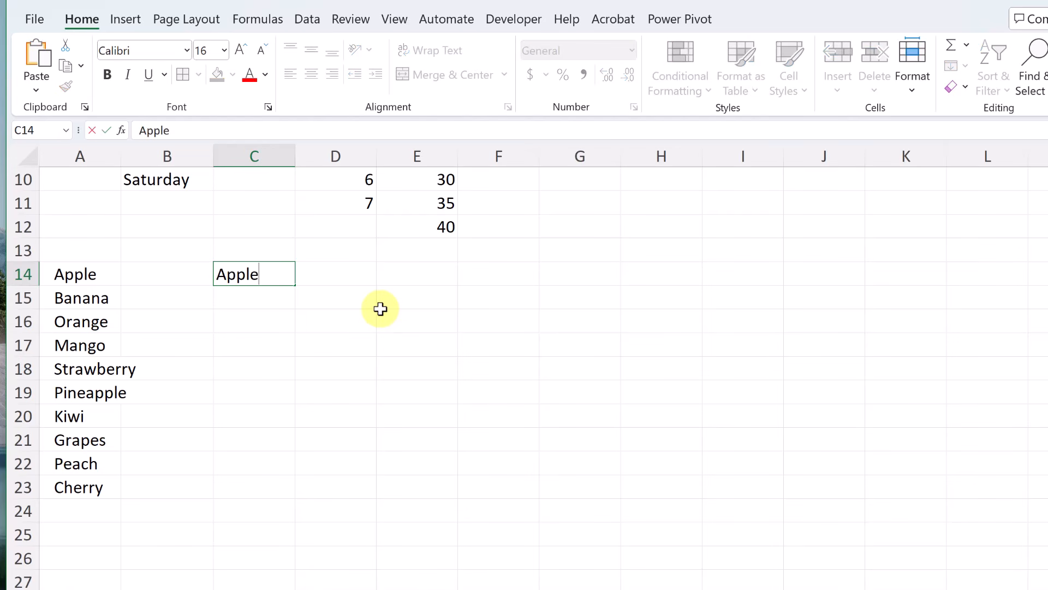
{"action": "left_click", "coordinate": [304, 287]}
{"action": "left_click", "coordinate": [281, 277]}
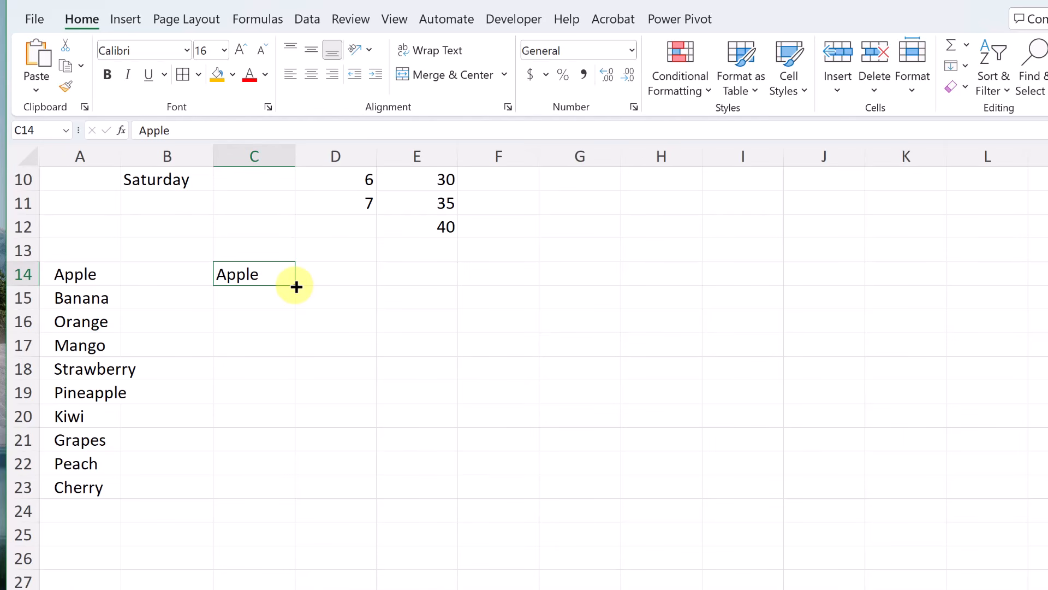
{"action": "left_click_drag", "start_coordinate": [295, 286], "coordinate": [276, 491]}
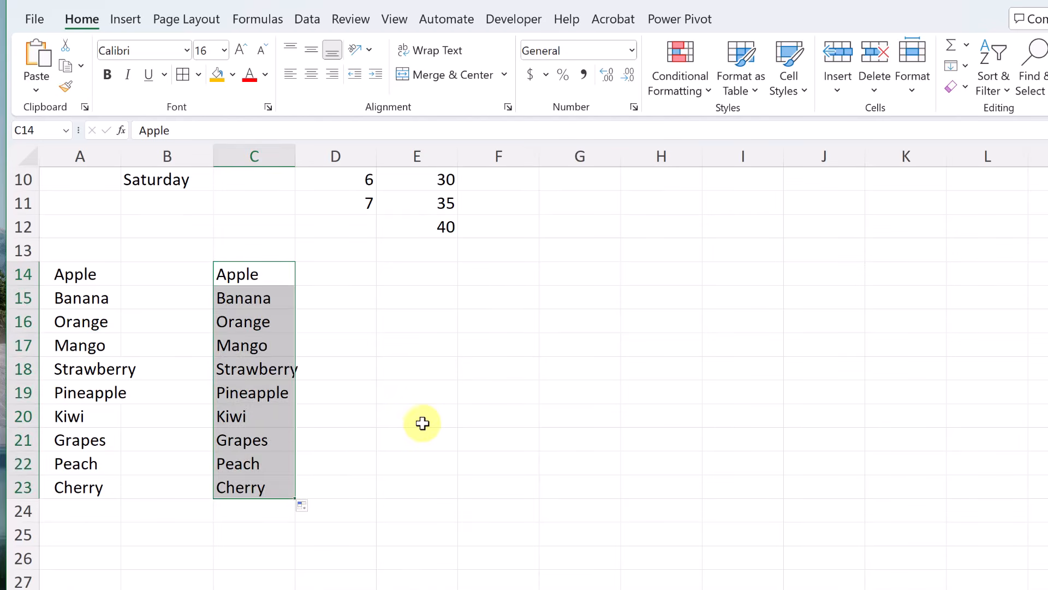
{"action": "left_click", "coordinate": [422, 423]}
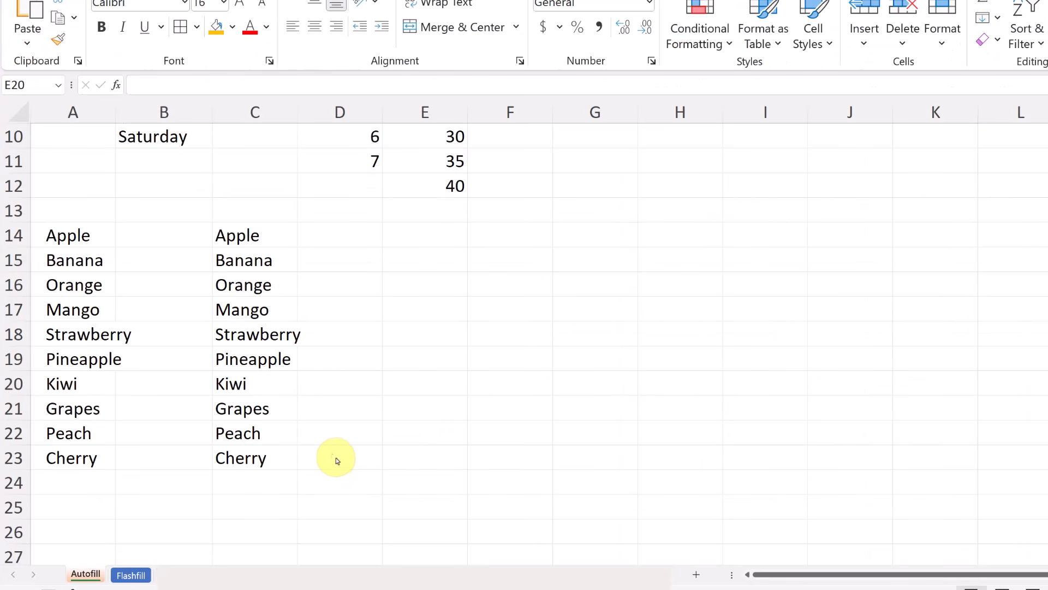
Switch to the Flashfill sheet and enter the first name of the person in A1 into B1
{"action": "left_click", "coordinate": [131, 575]}
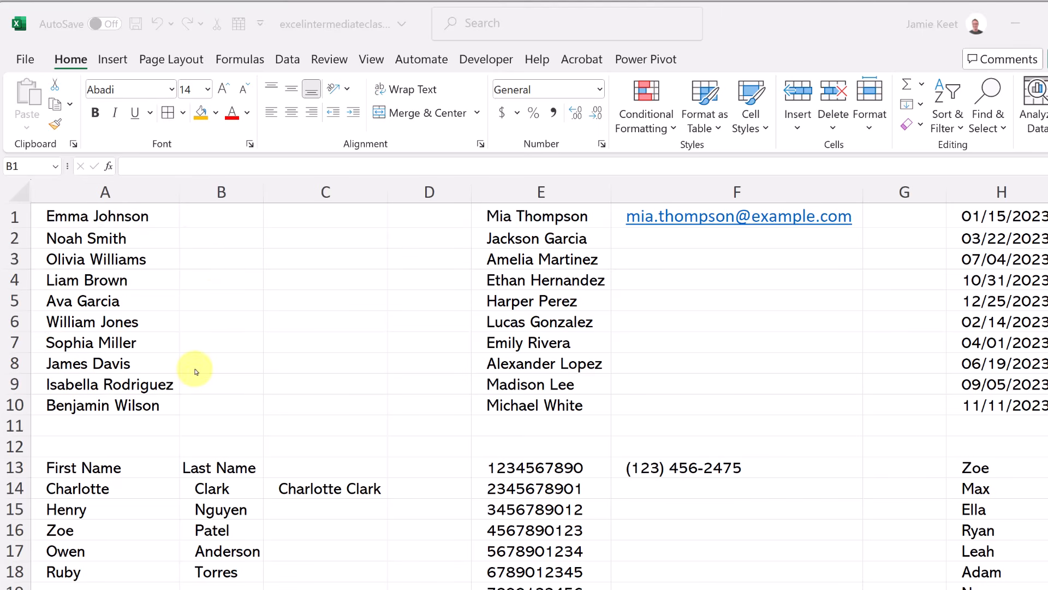
{"action": "left_click", "coordinate": [221, 218]}
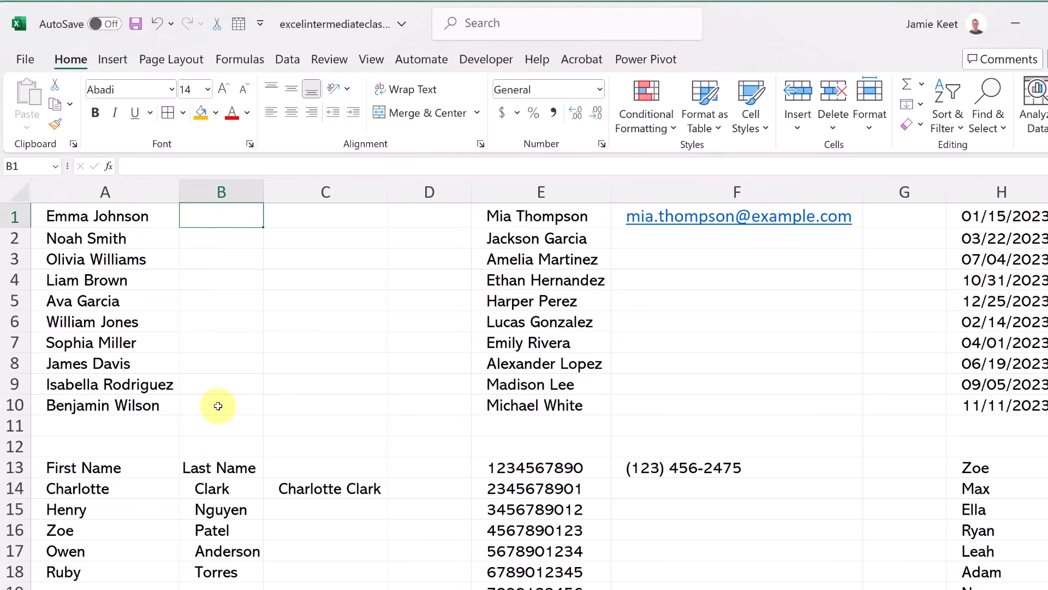
{"action": "type", "text": "Emma"}
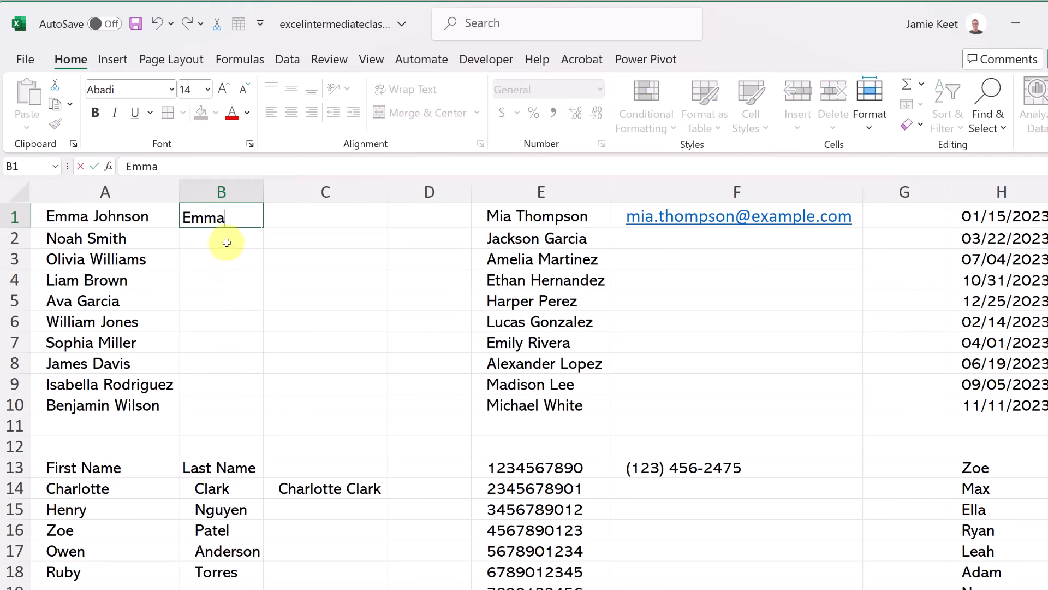
{"action": "key", "text": "Return"}
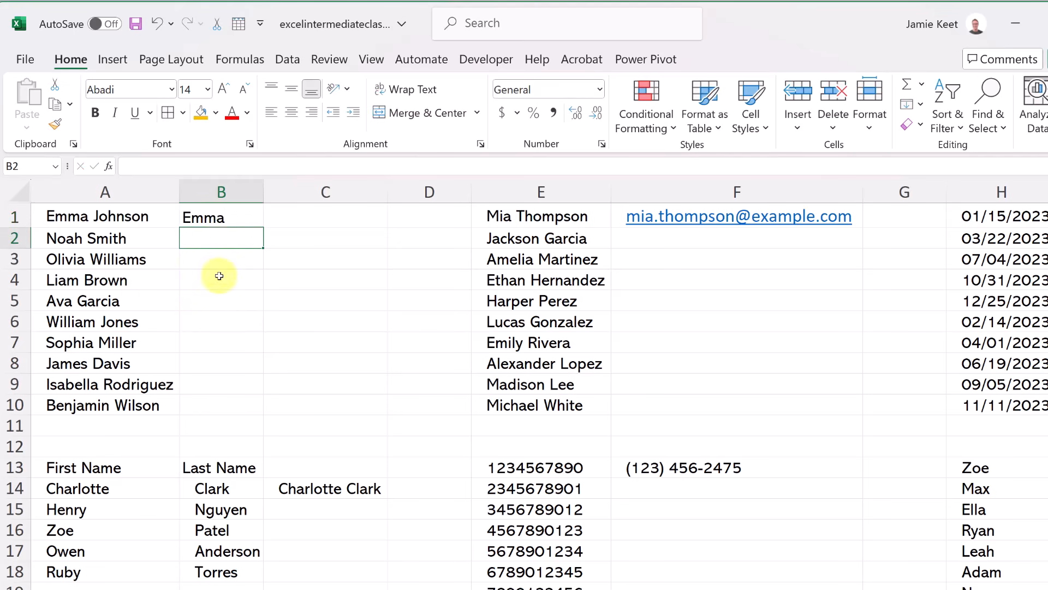
Fill B1 down to B10 and change the fill option to Flash Fill to extract the first names
{"action": "left_click", "coordinate": [244, 217]}
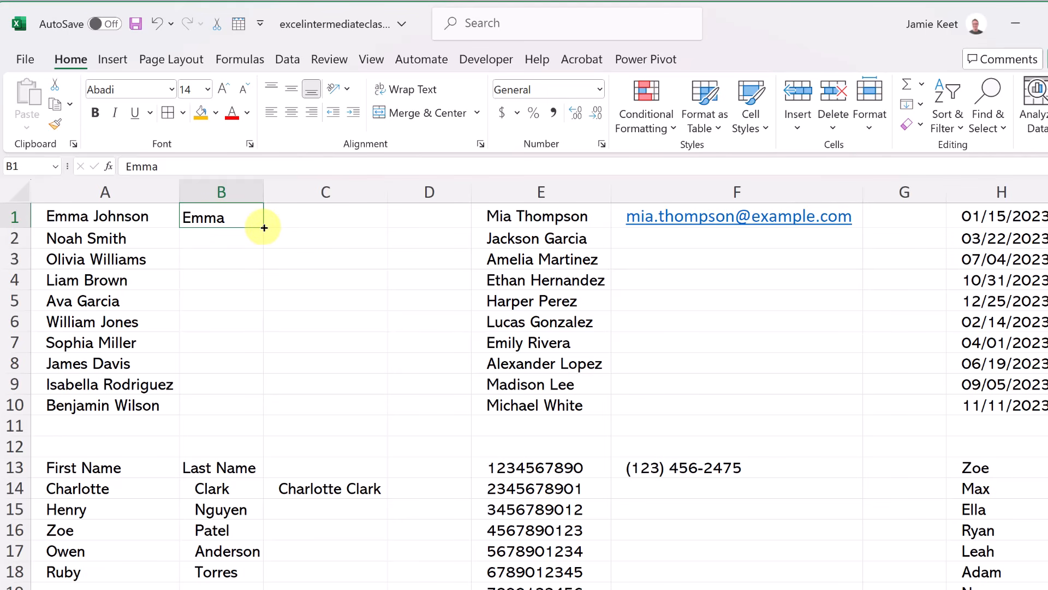
{"action": "left_click_drag", "start_coordinate": [264, 227], "coordinate": [250, 415]}
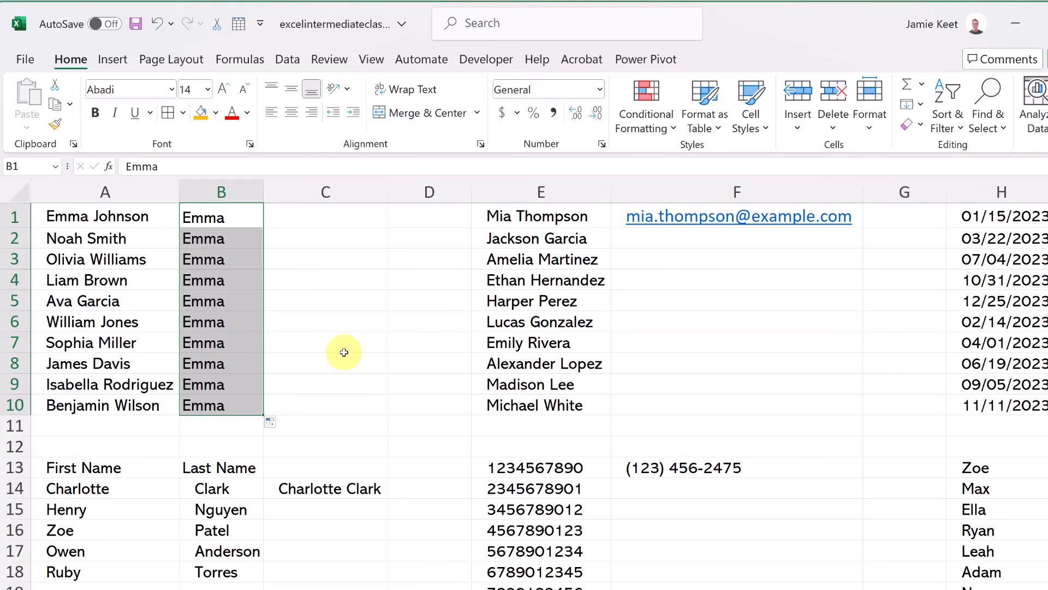
{"action": "left_click", "coordinate": [275, 423]}
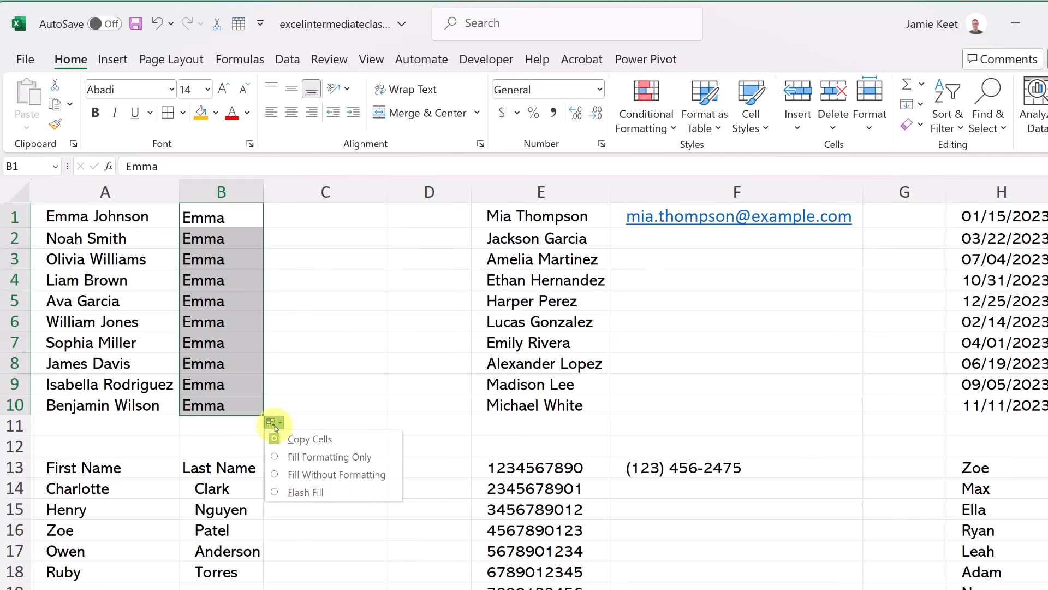
{"action": "left_click", "coordinate": [304, 492]}
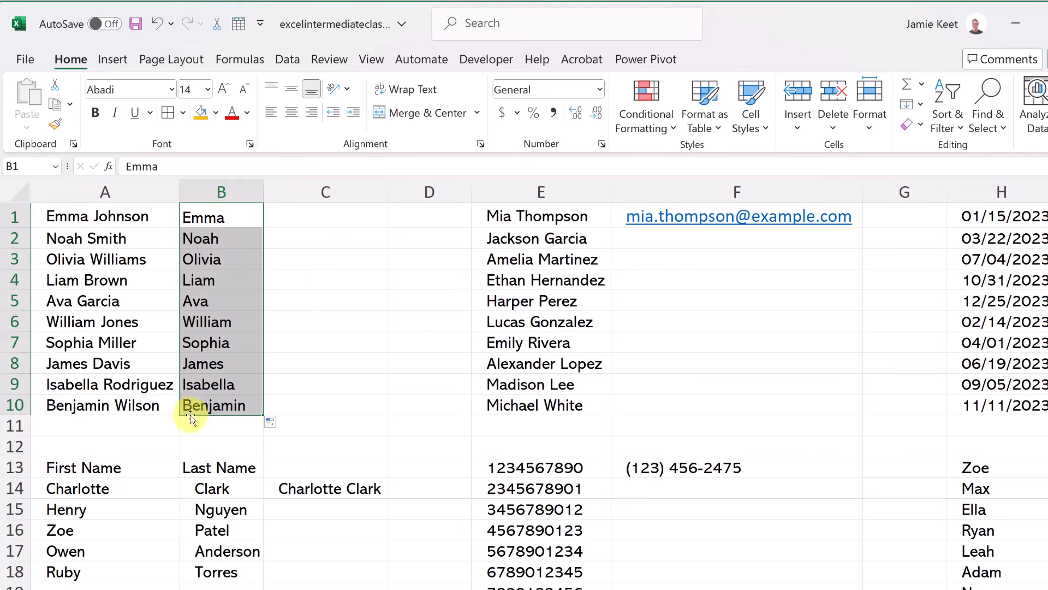
{"action": "left_click", "coordinate": [278, 348]}
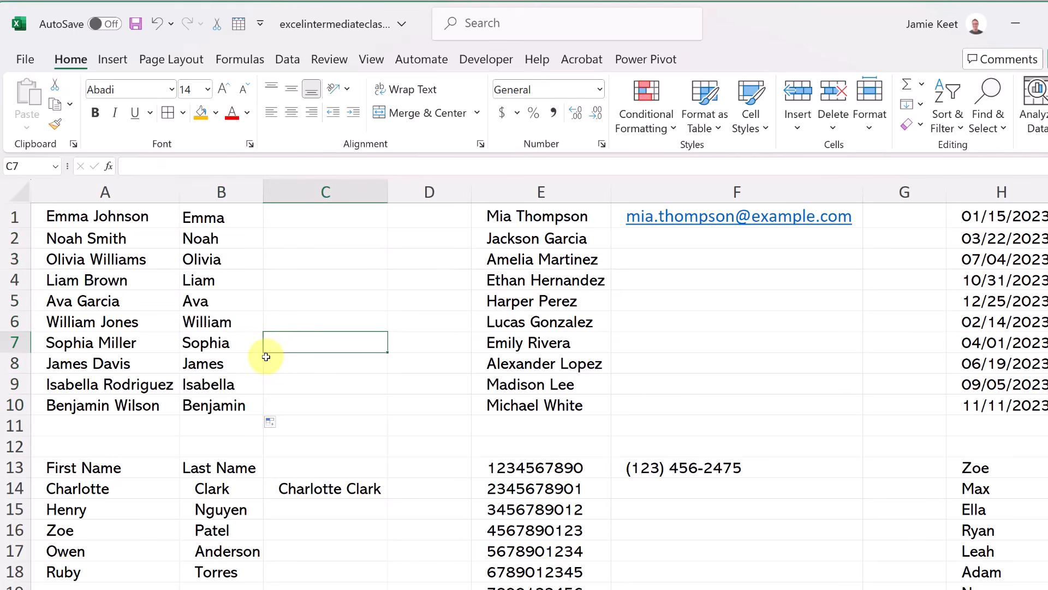
Clear the first names in B2:B10 and regenerate them with Flash Fill from B1
{"action": "left_click_drag", "start_coordinate": [208, 238], "coordinate": [211, 391]}
{"action": "key", "text": "Delete"}
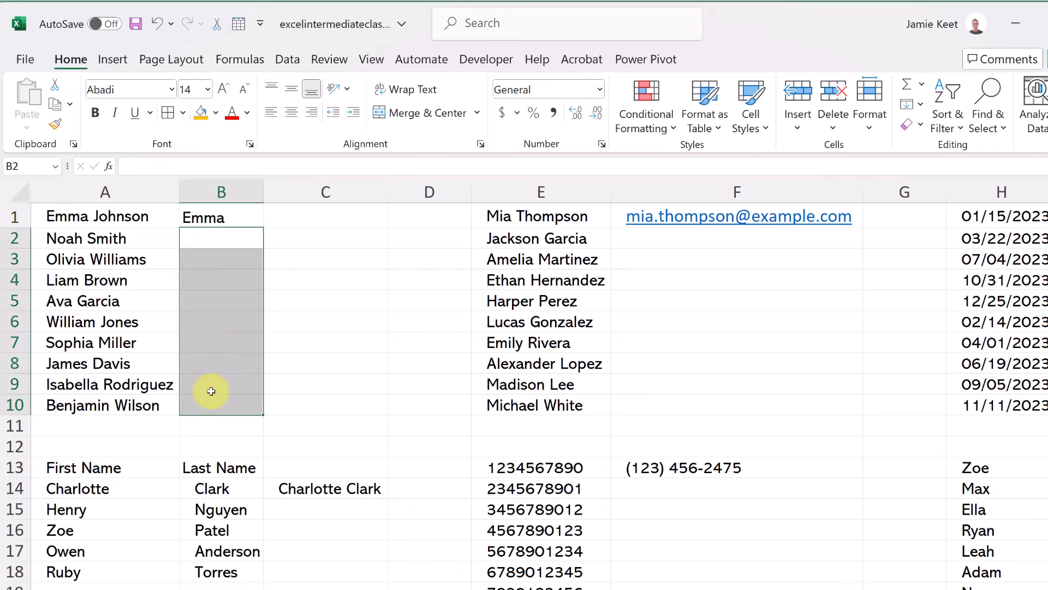
{"action": "left_click", "coordinate": [221, 218]}
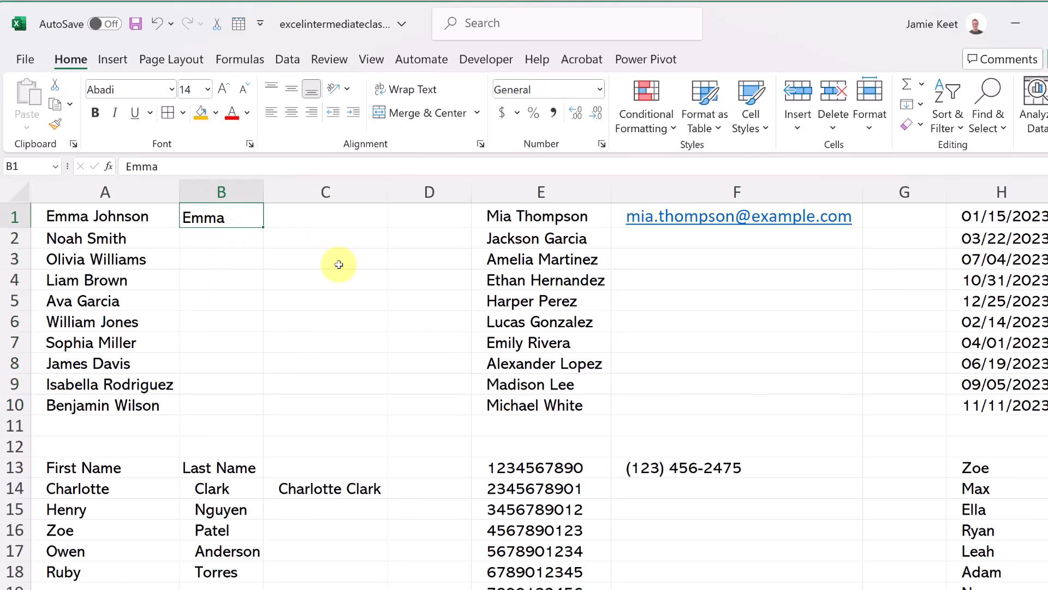
{"action": "key", "text": "ctrl+e"}
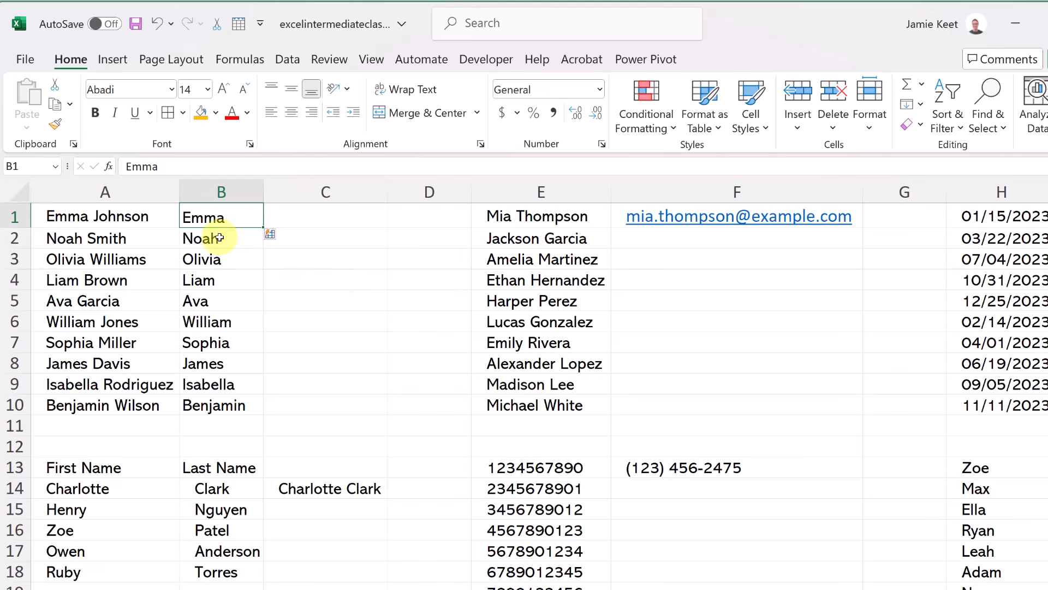
{"action": "left_click", "coordinate": [268, 387]}
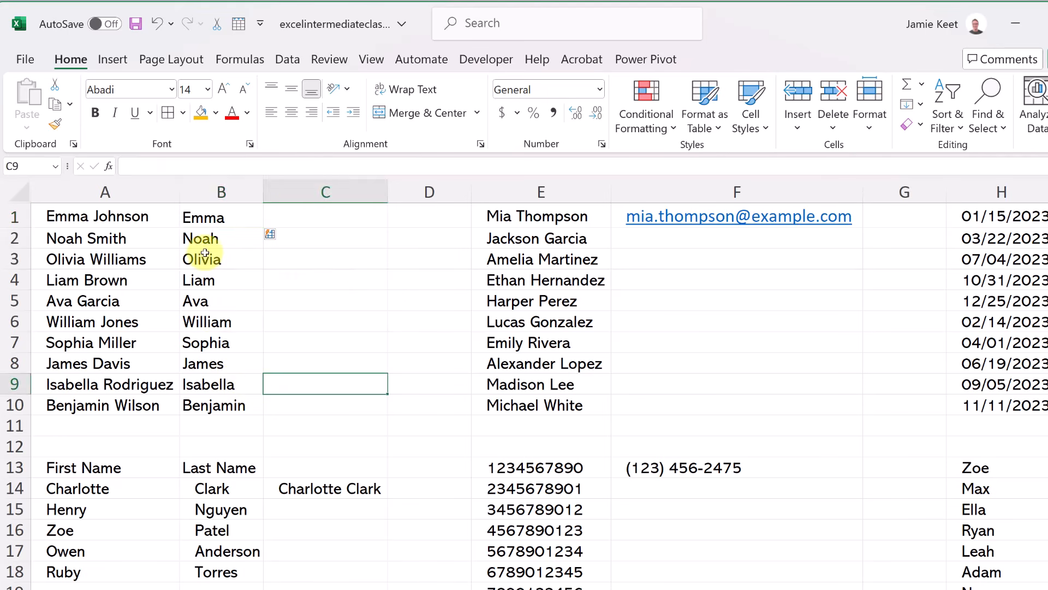
Clear B2:B10 again and try to run Flash Fill on that range by searching for the command
{"action": "left_click_drag", "start_coordinate": [206, 238], "coordinate": [218, 404]}
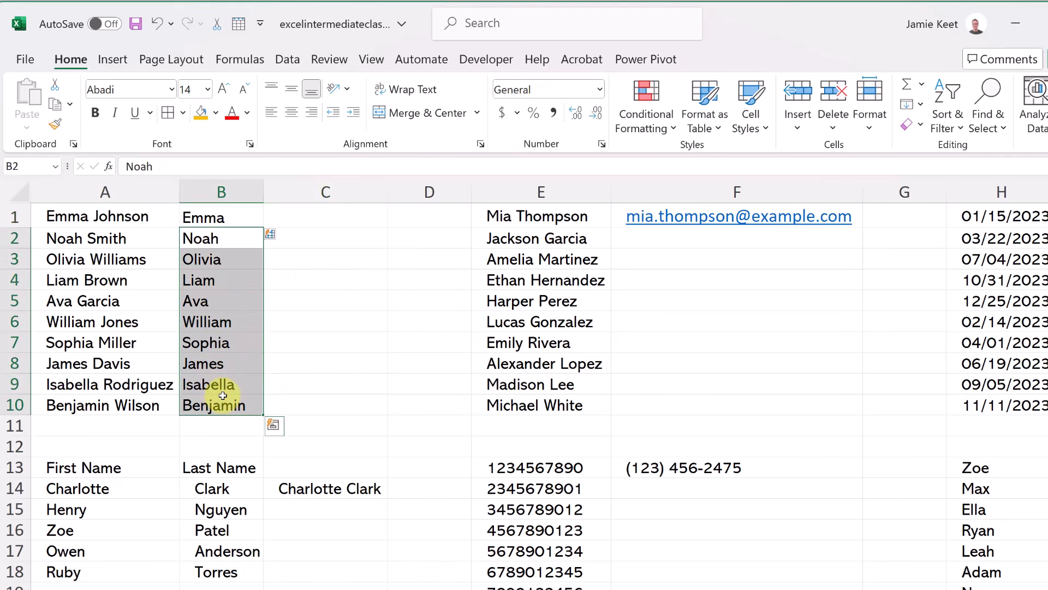
{"action": "key", "text": "Delete"}
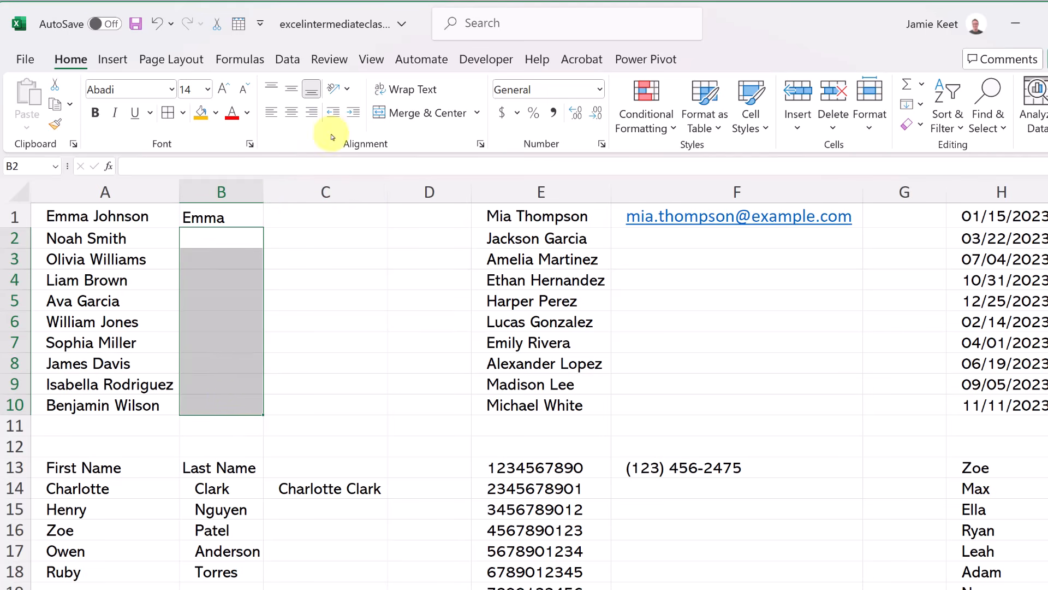
{"action": "left_click", "coordinate": [510, 23]}
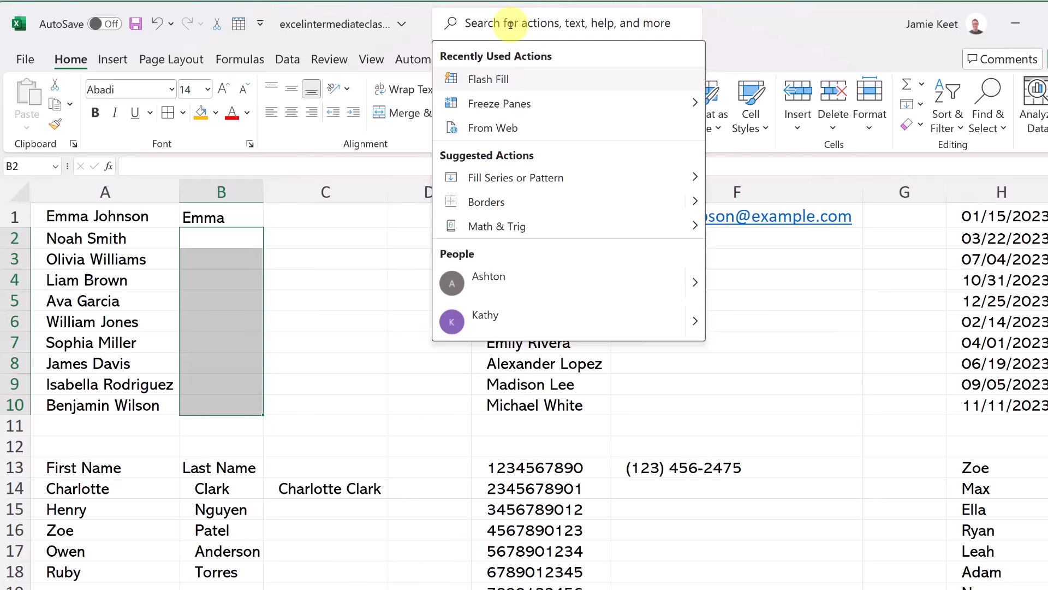
{"action": "type", "text": "fla"}
{"action": "left_click", "coordinate": [512, 86]}
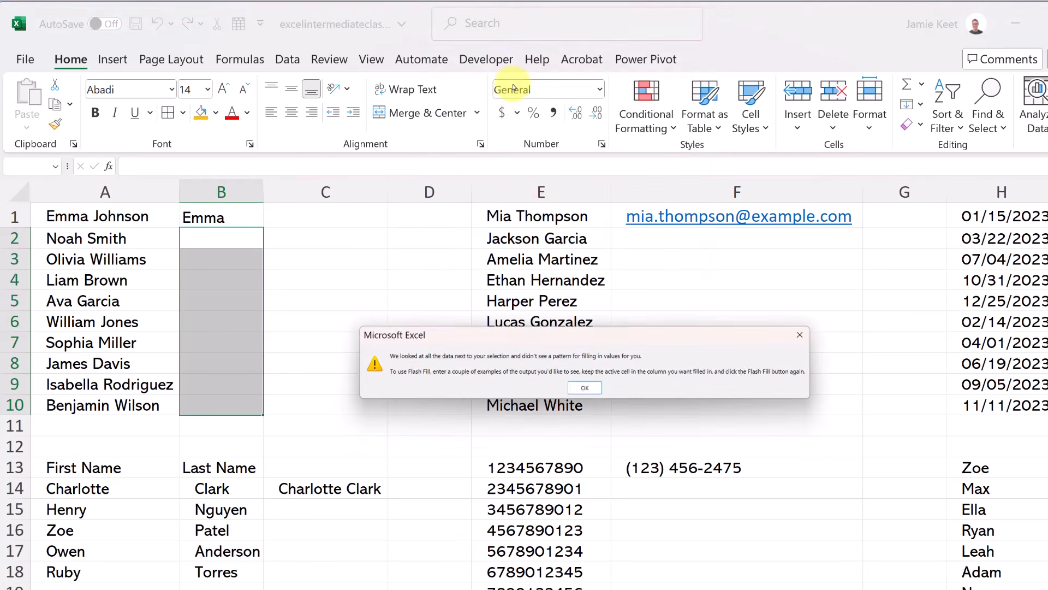
{"action": "left_click", "coordinate": [588, 390]}
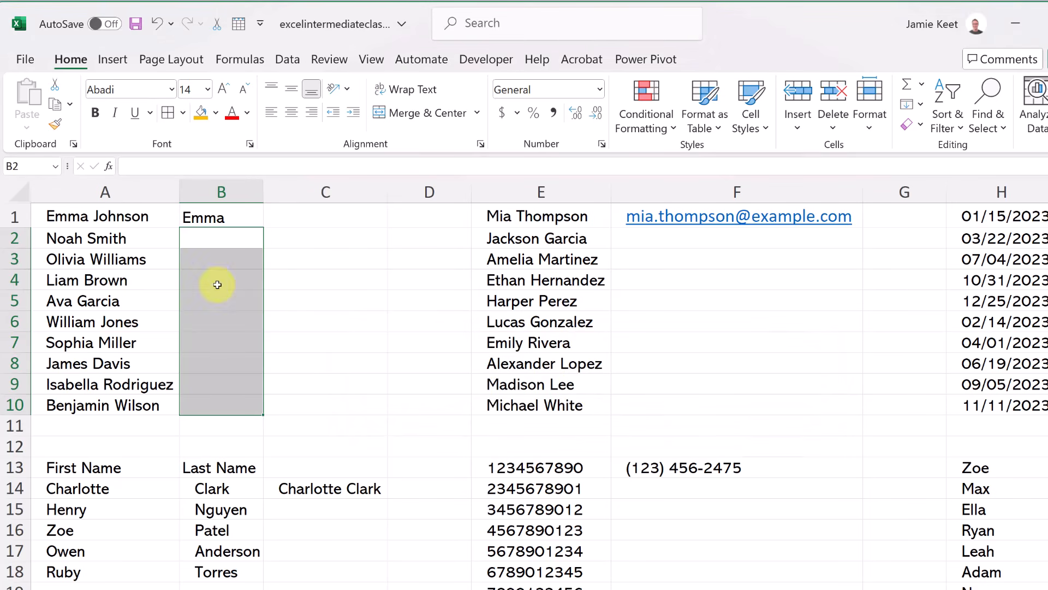
Flash Fill the first names down column B from the example in B1, finding the command through search
{"action": "left_click", "coordinate": [226, 221]}
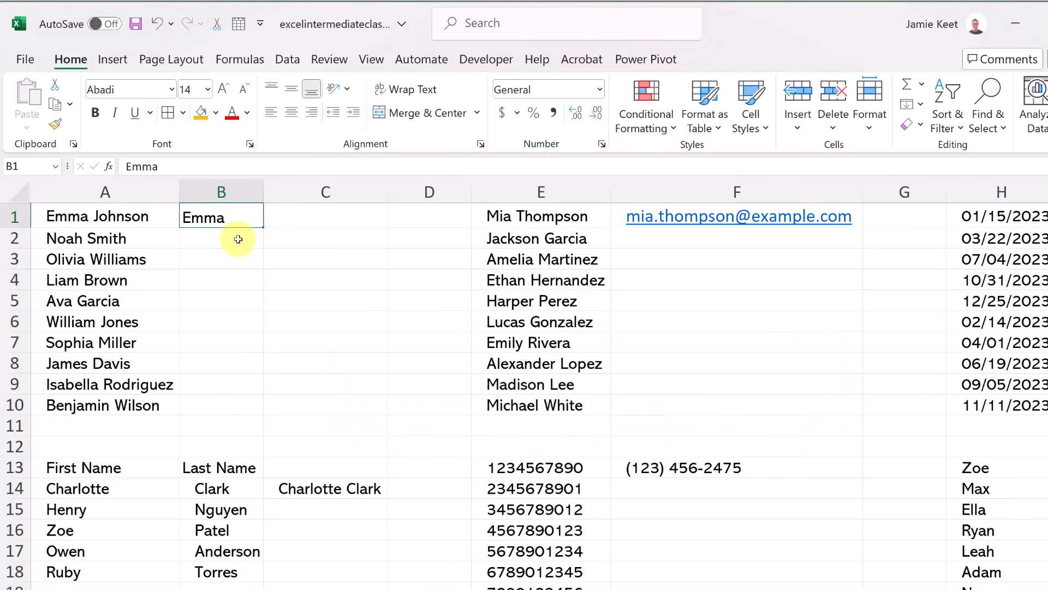
{"action": "left_click", "coordinate": [500, 24]}
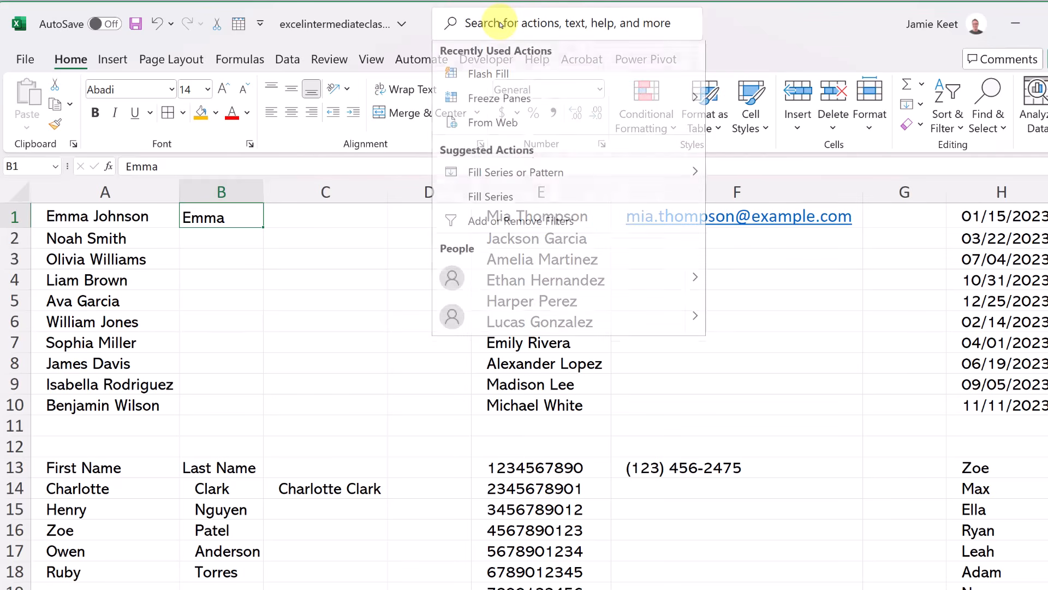
{"action": "type", "text": "flas"}
{"action": "left_click", "coordinate": [502, 87]}
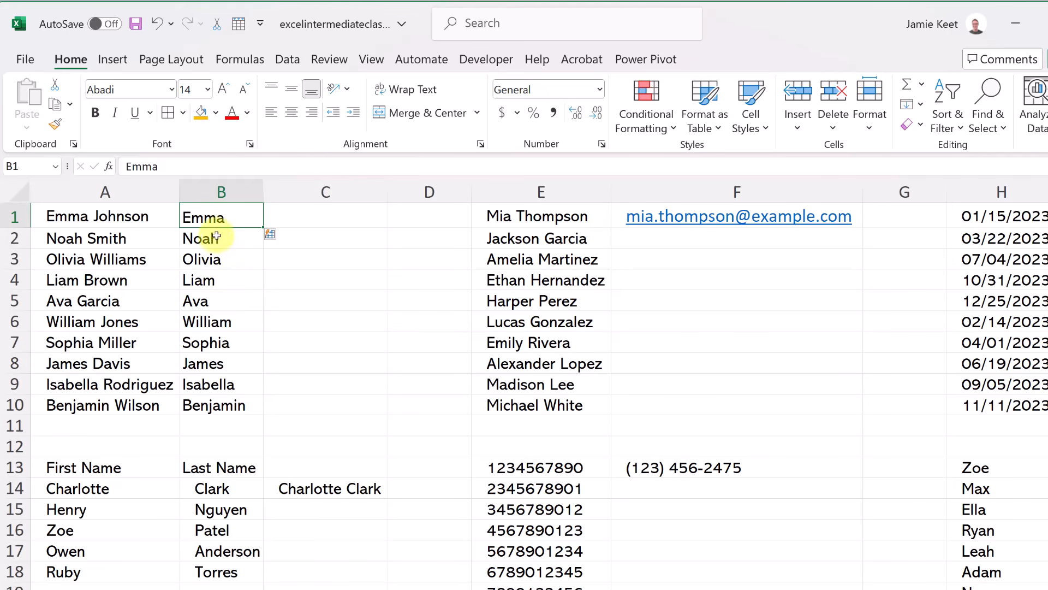
Clear B1:B10, enter the first initial and last name of the person in A1 into B1, and Flash Fill the column
{"action": "left_click_drag", "start_coordinate": [213, 220], "coordinate": [217, 402]}
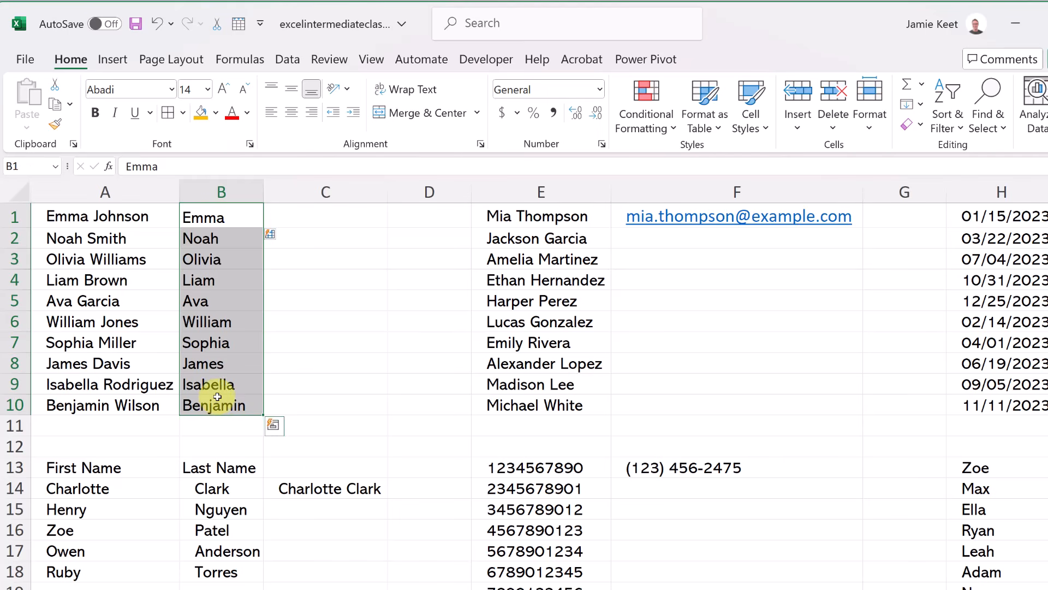
{"action": "key", "text": "Delete"}
{"action": "left_click", "coordinate": [215, 218]}
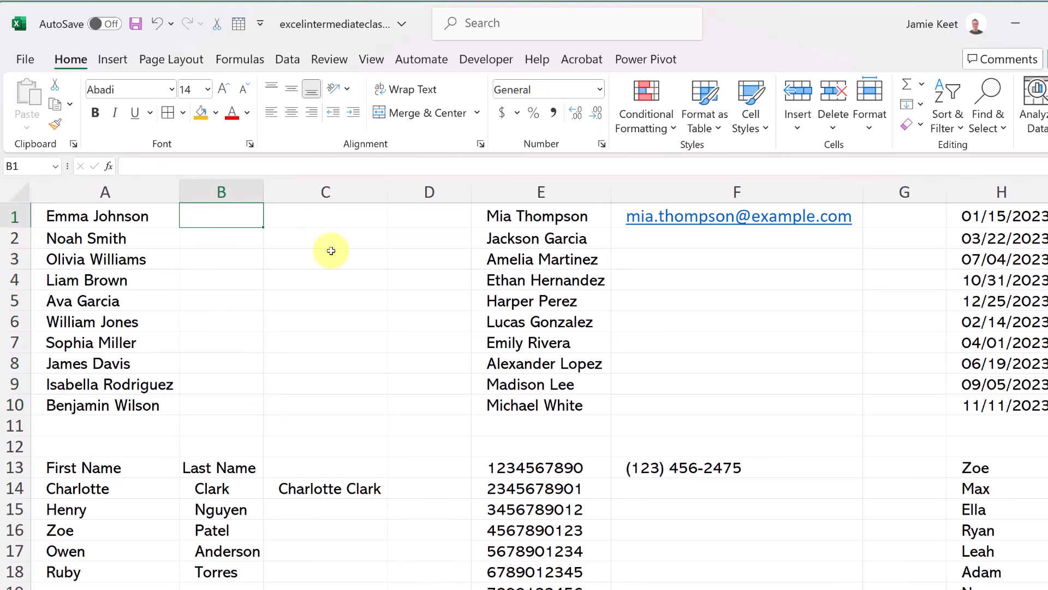
{"action": "type", "text": "E Jon"}
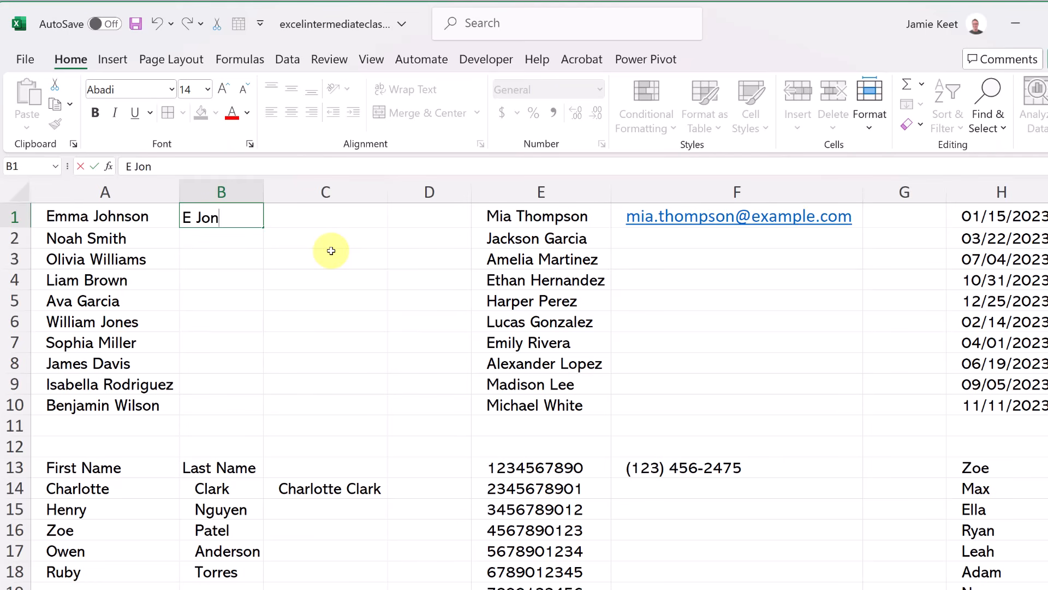
{"action": "type", "text": "hnson"}
{"action": "left_click", "coordinate": [331, 252]}
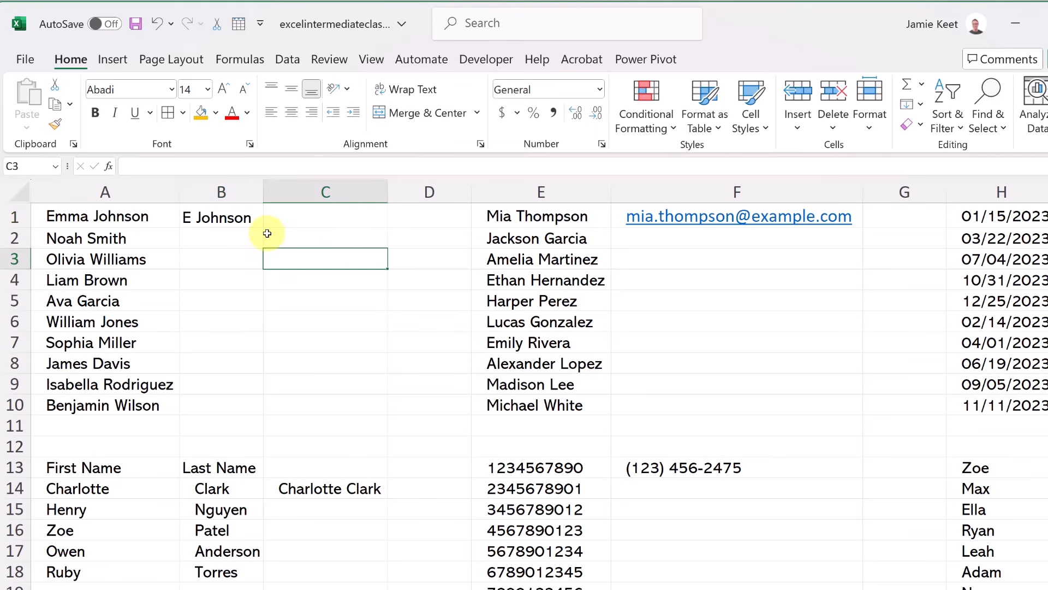
{"action": "left_click", "coordinate": [230, 217]}
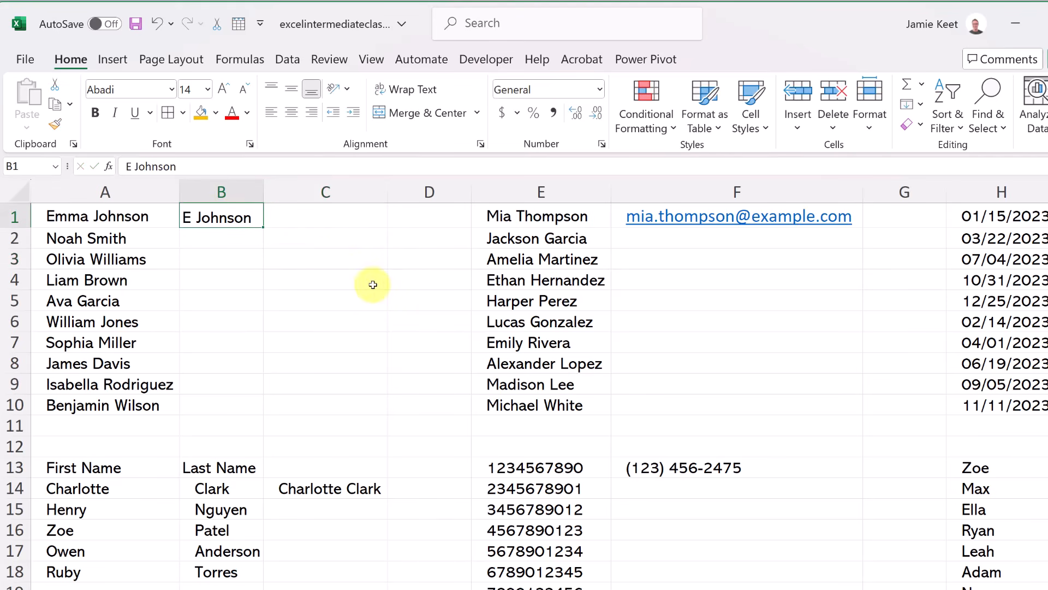
{"action": "key", "text": "ctrl+e"}
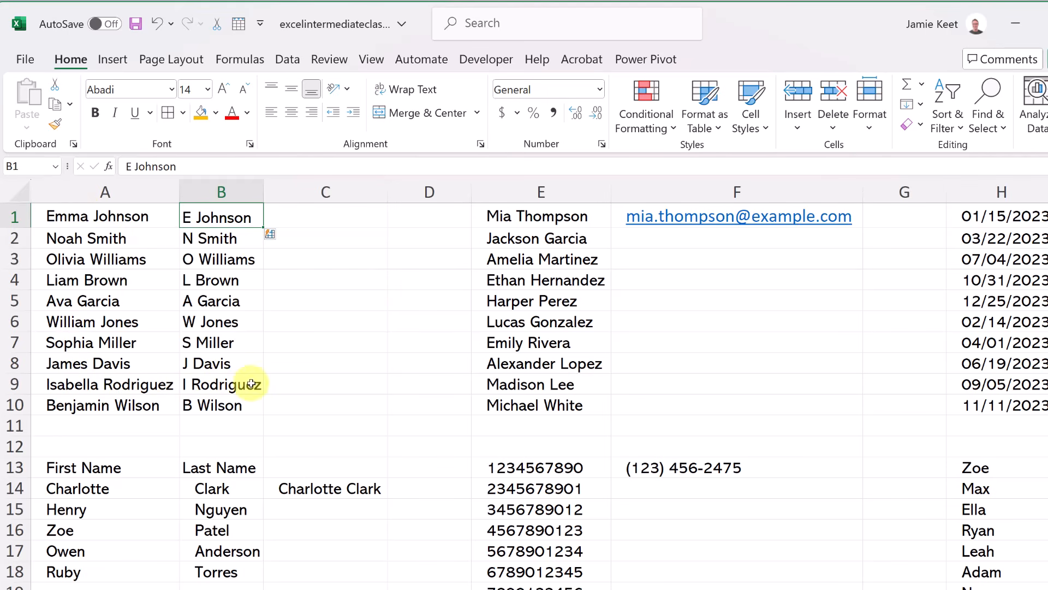
Clear B1:B10, enter the two initials of the person in A1 into B1, and Flash Fill the column
{"action": "left_click", "coordinate": [223, 404], "text": "shift"}
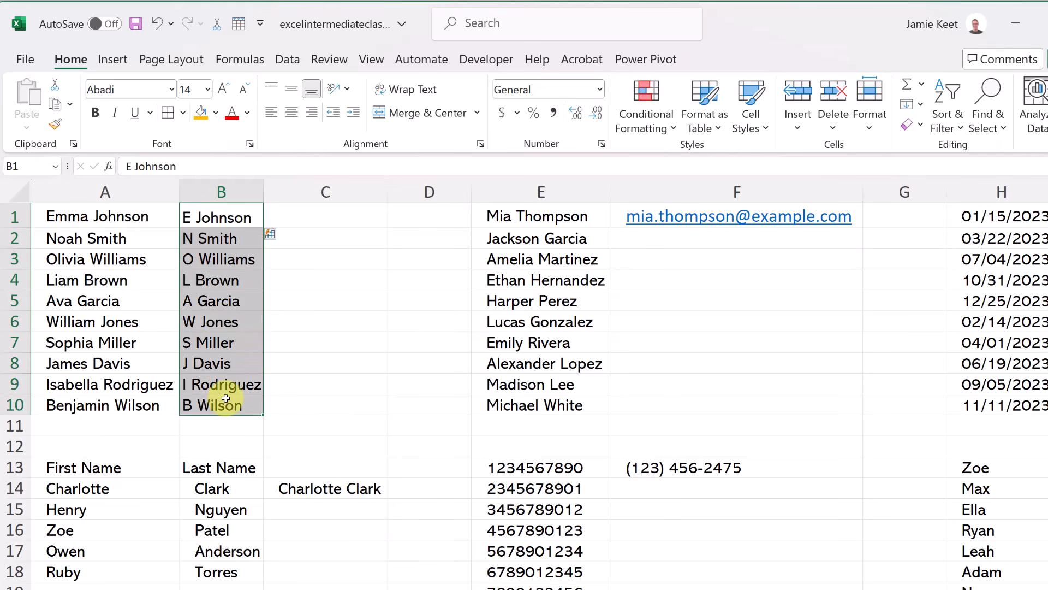
{"action": "key", "text": "Delete"}
{"action": "left_click", "coordinate": [221, 216]}
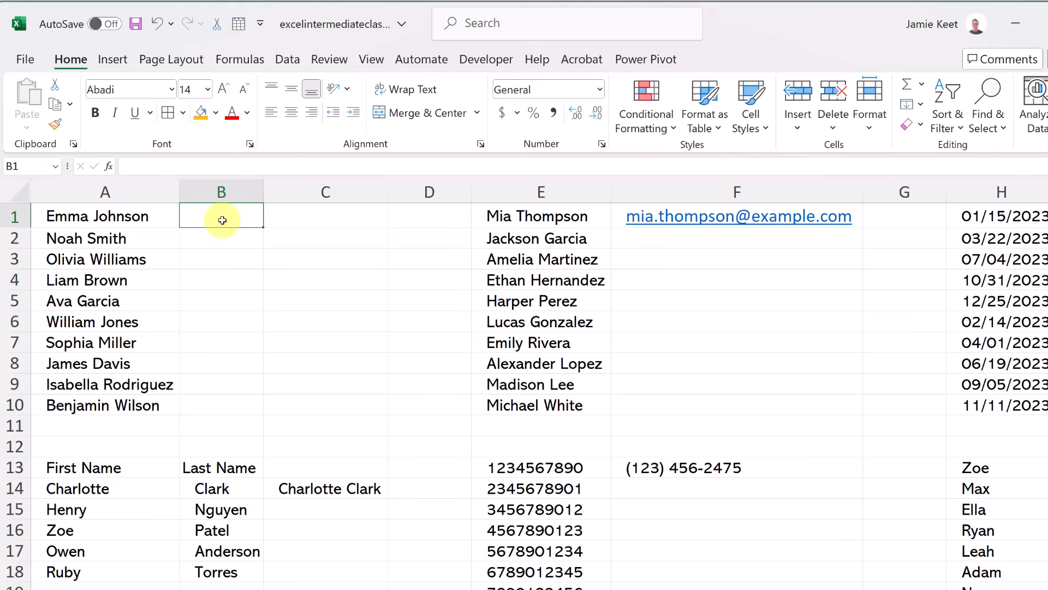
{"action": "type", "text": "EJ"}
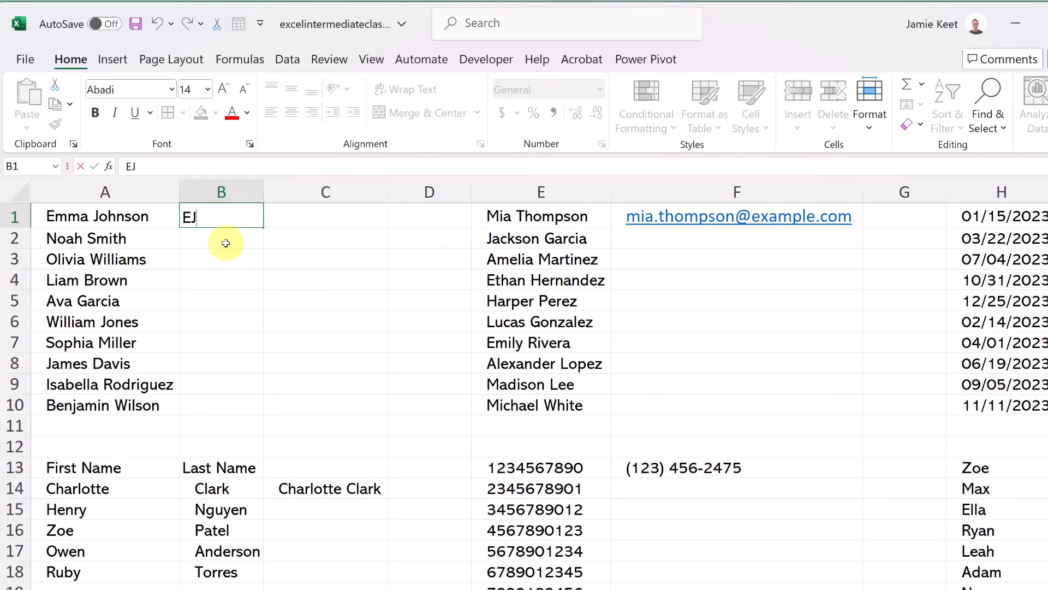
{"action": "key", "text": "Return"}
{"action": "left_click", "coordinate": [224, 223]}
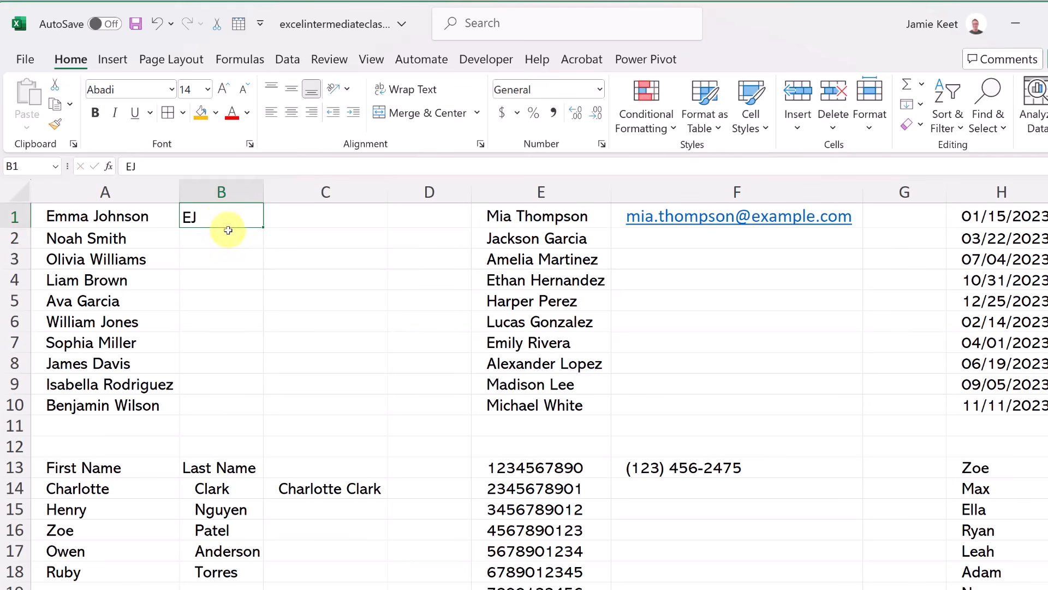
{"action": "key", "text": "ctrl+e"}
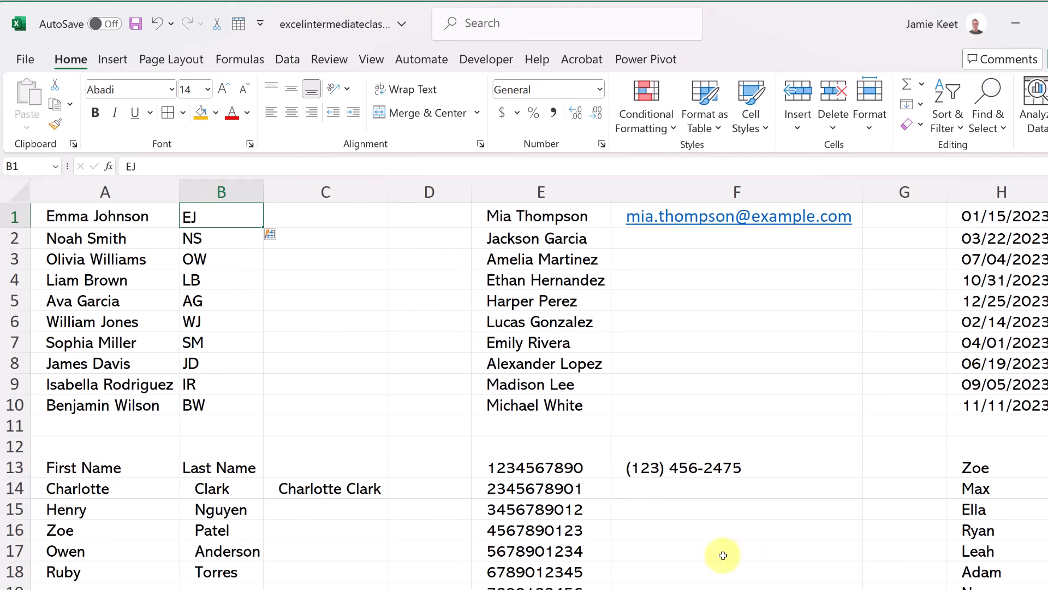
Flash Fill the e-mail addresses for the names in E1:E10 from the example in F1
{"action": "scroll", "coordinate": [524, 382], "scroll_direction": "right", "scroll_amount": 3}
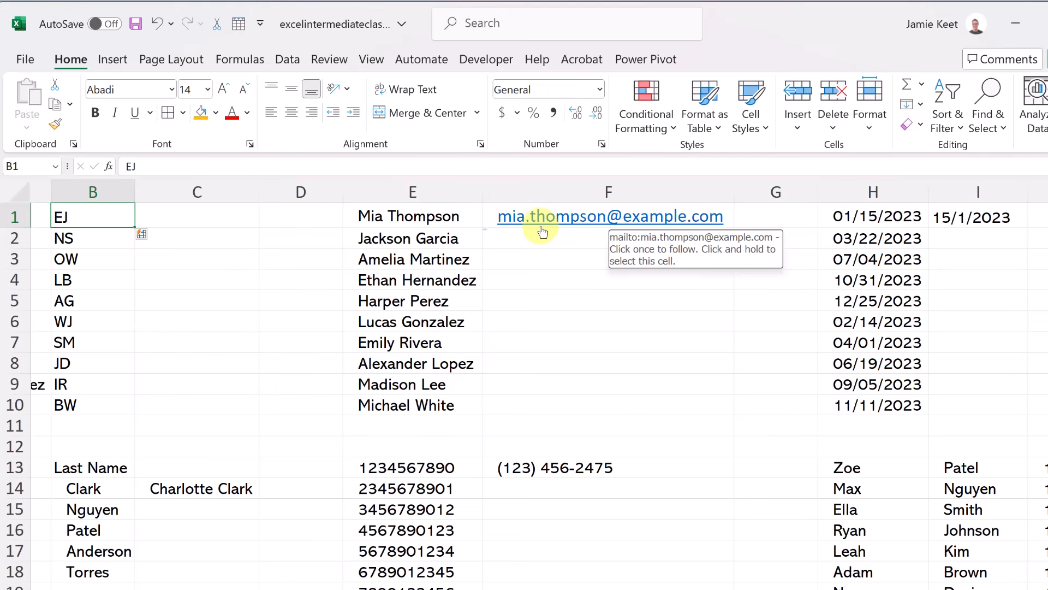
{"action": "left_click", "coordinate": [734, 213]}
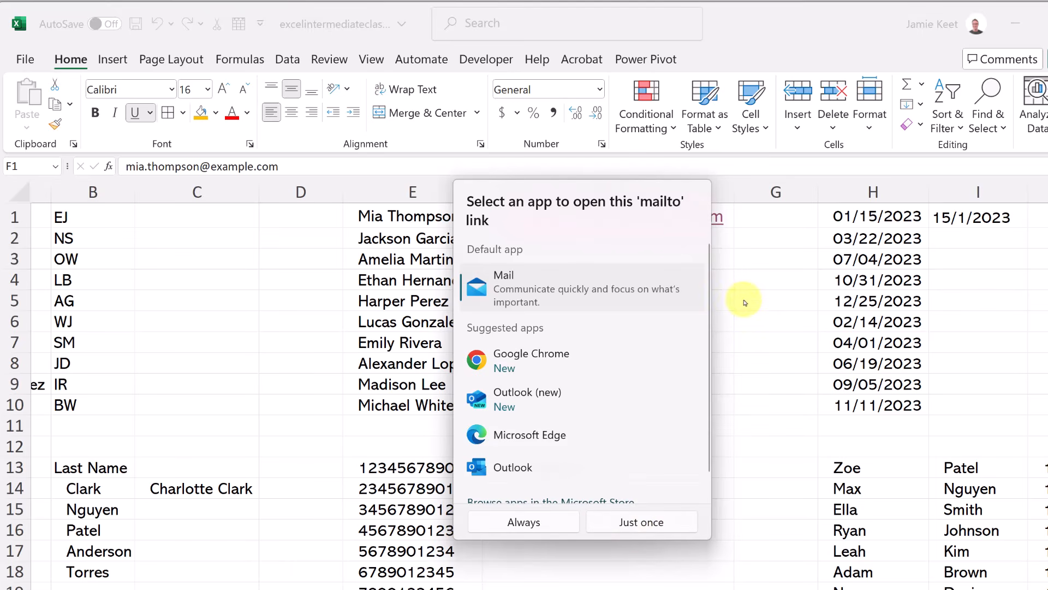
{"action": "left_click", "coordinate": [759, 334]}
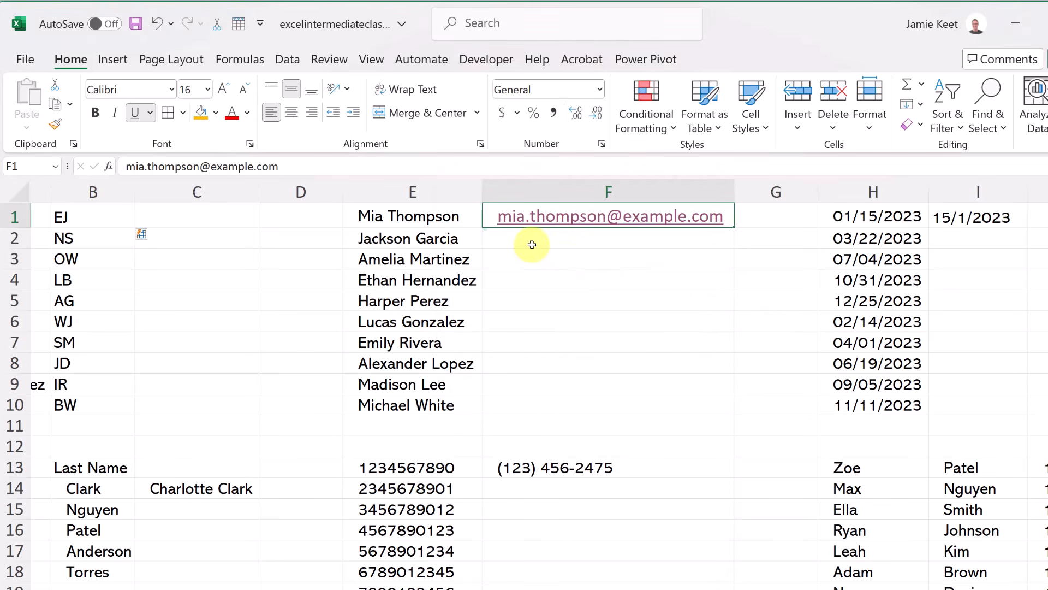
{"action": "key", "text": "ctrl+e"}
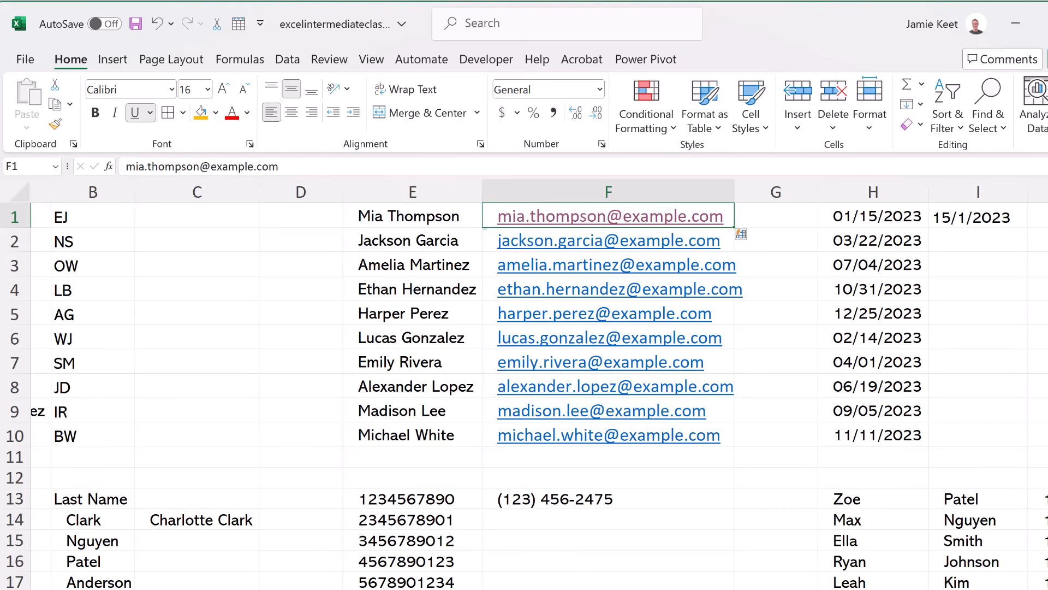
Flash Fill the day-first versions of the dates in column H from the example in I1
{"action": "scroll", "coordinate": [539, 383], "scroll_direction": "right", "scroll_amount": 1}
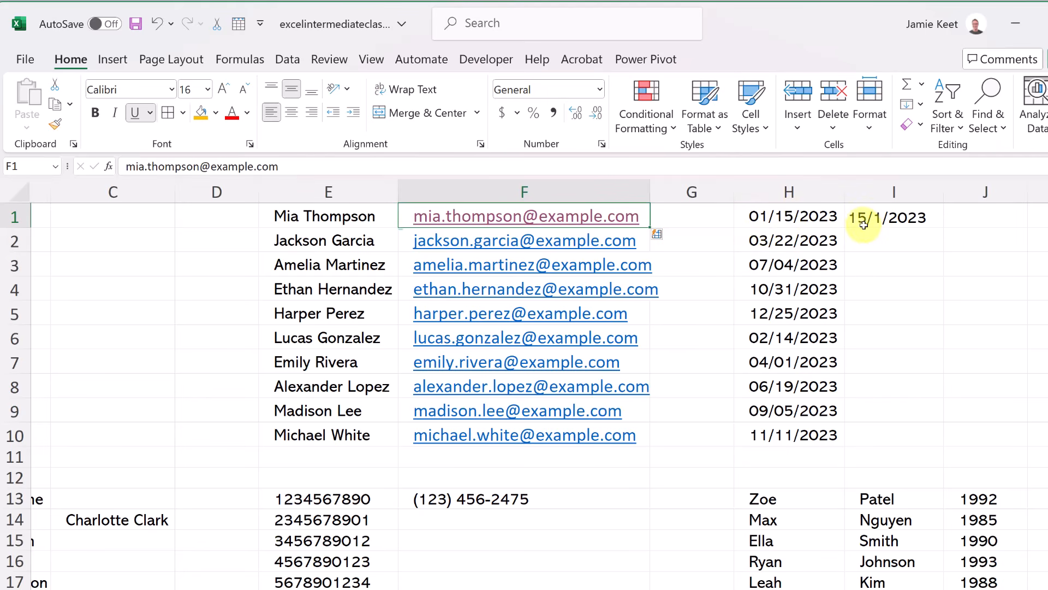
{"action": "left_click", "coordinate": [882, 219]}
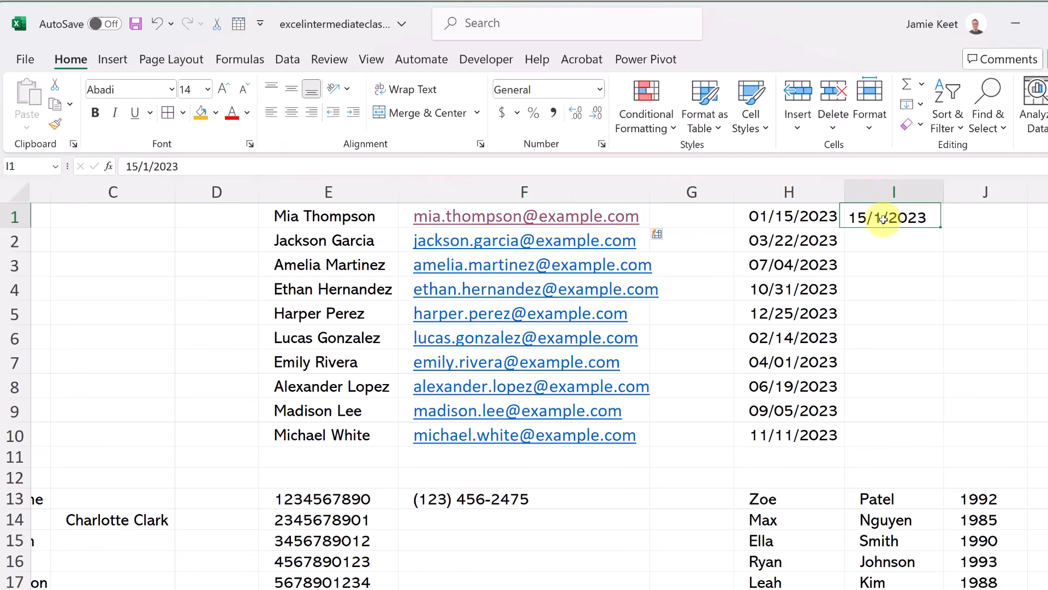
{"action": "key", "text": "ctrl+e"}
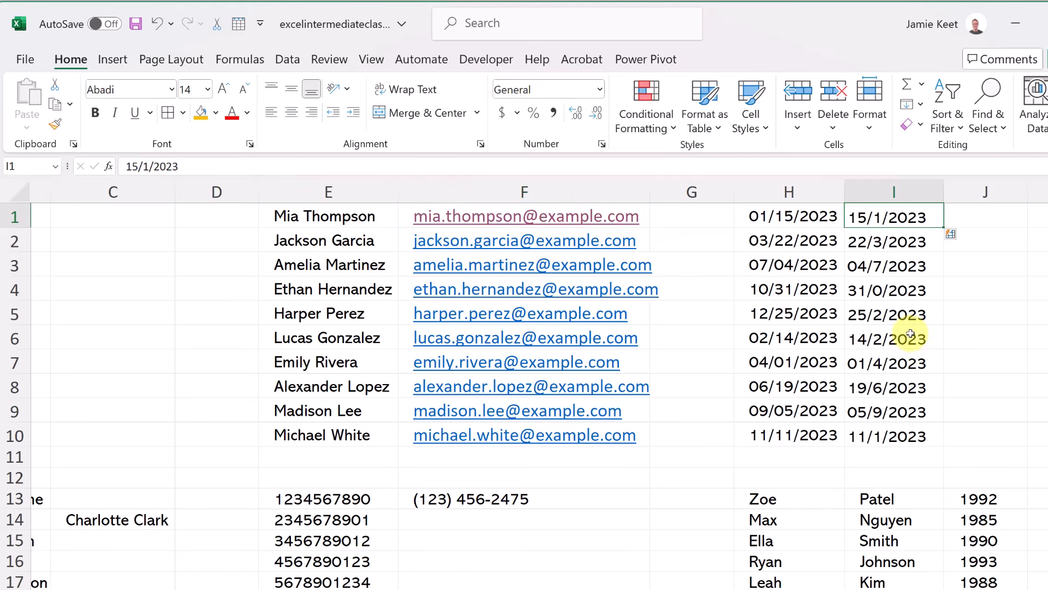
Flash Fill the combined first and last names from the example in C14 down to row 18
{"action": "scroll", "coordinate": [392, 480], "scroll_direction": "left", "scroll_amount": 3}
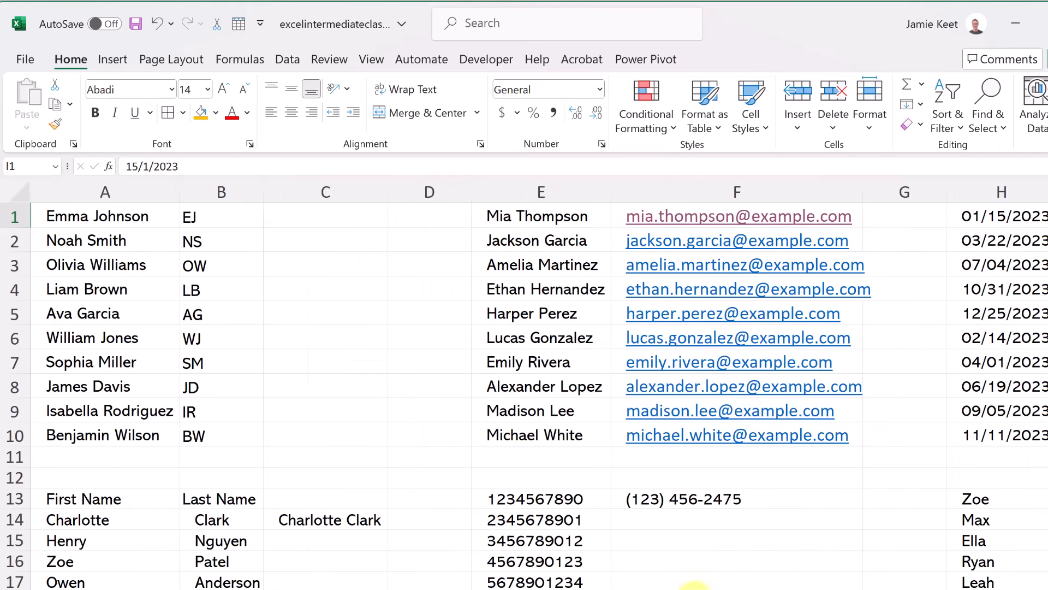
{"action": "scroll", "coordinate": [254, 450], "scroll_direction": "down", "scroll_amount": 2}
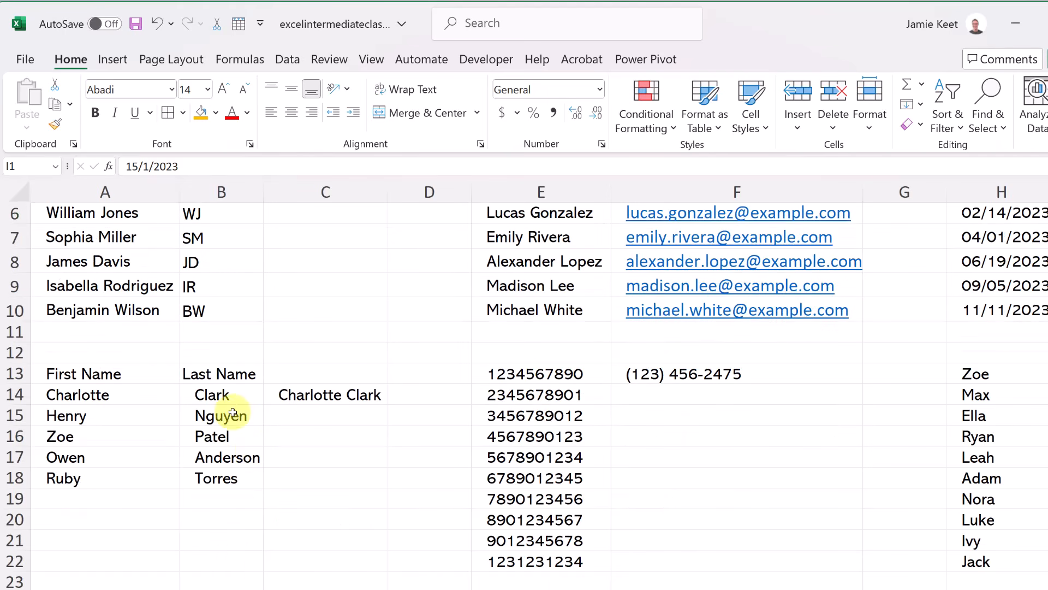
{"action": "left_click", "coordinate": [112, 400]}
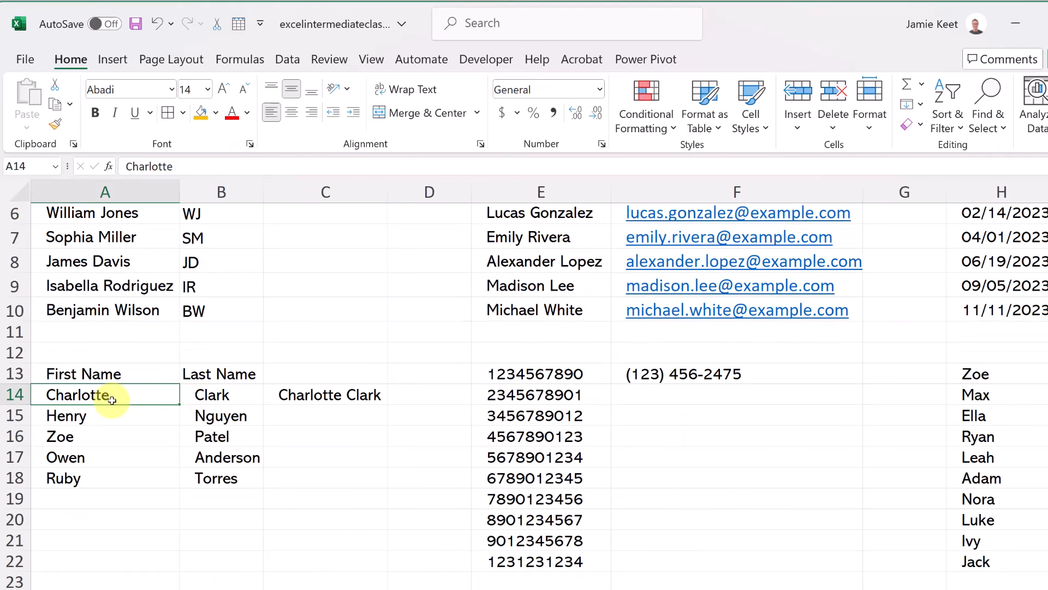
{"action": "left_click", "coordinate": [213, 395]}
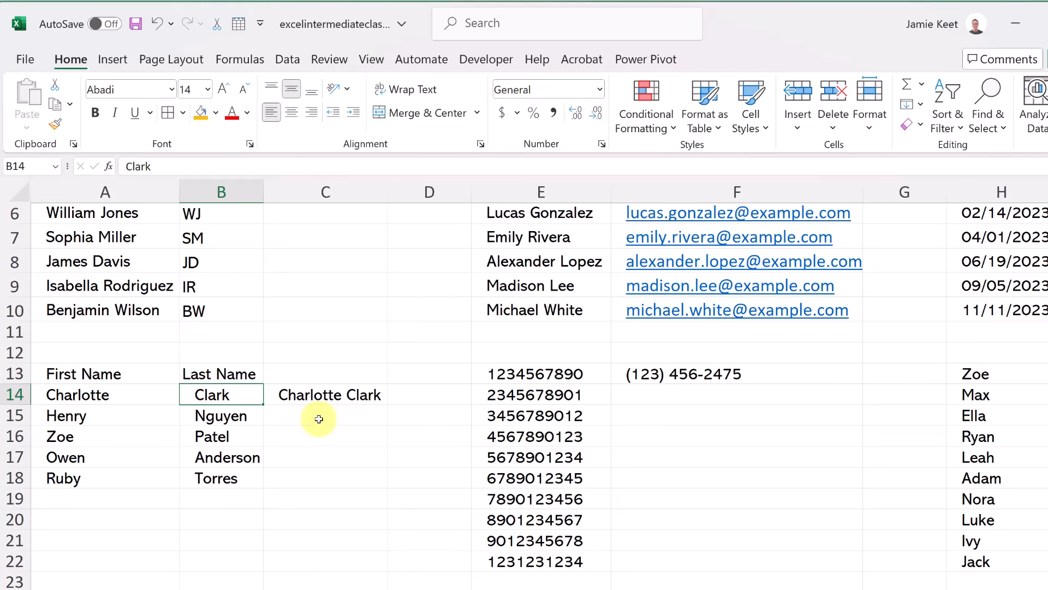
{"action": "left_click", "coordinate": [323, 395]}
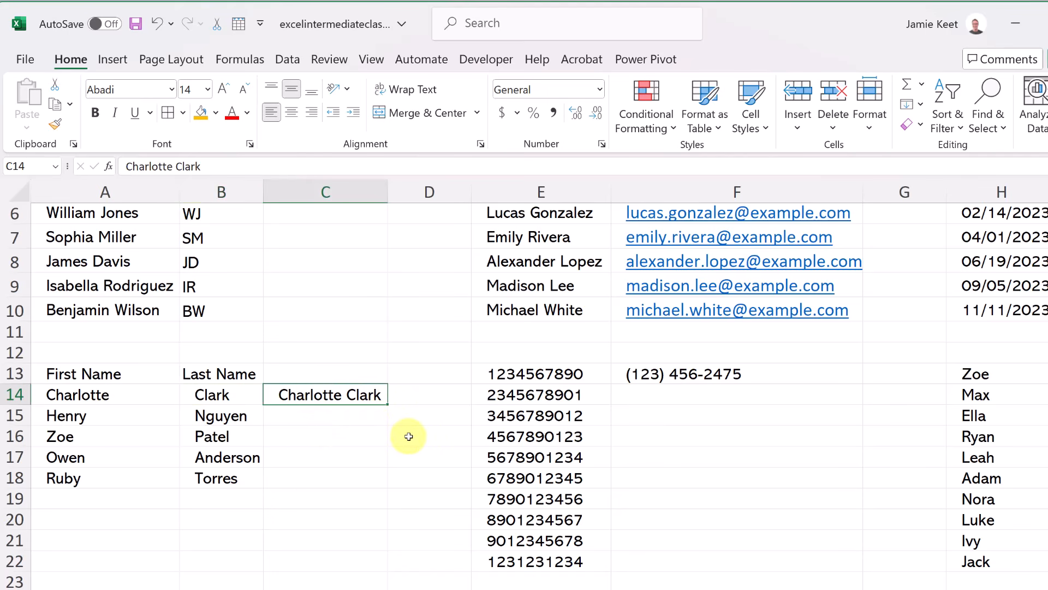
{"action": "key", "text": "ctrl+e"}
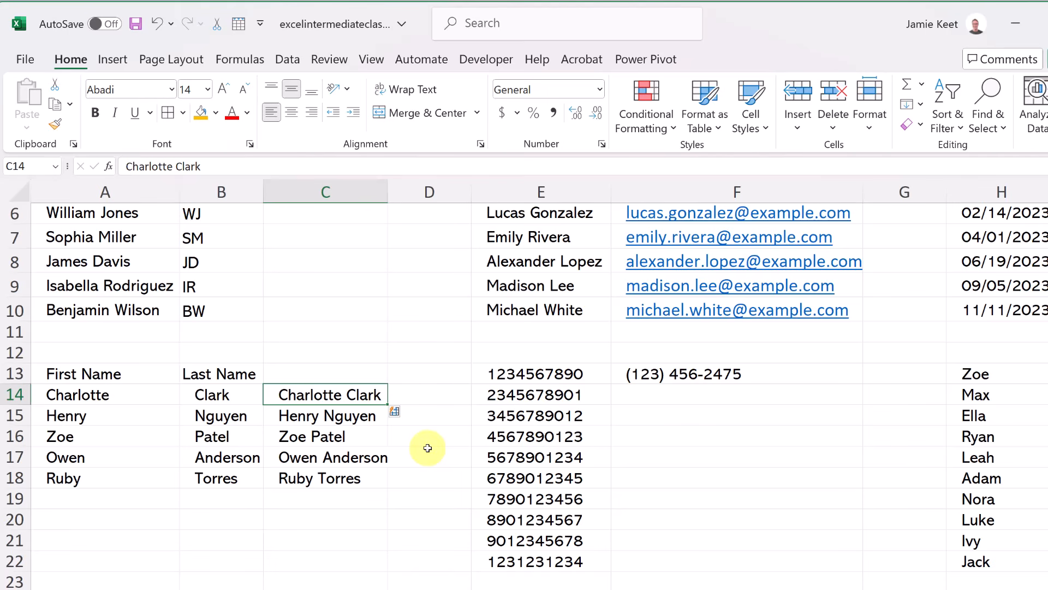
Flash Fill the formatted phone numbers for E13:E22 from the example in F13
{"action": "left_click", "coordinate": [551, 378]}
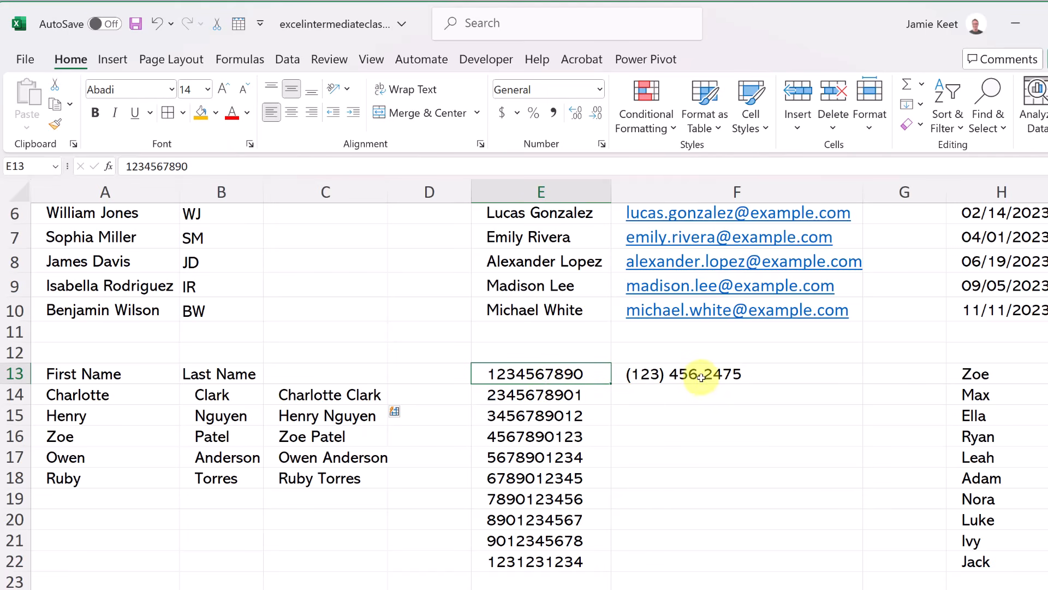
{"action": "left_click", "coordinate": [734, 377]}
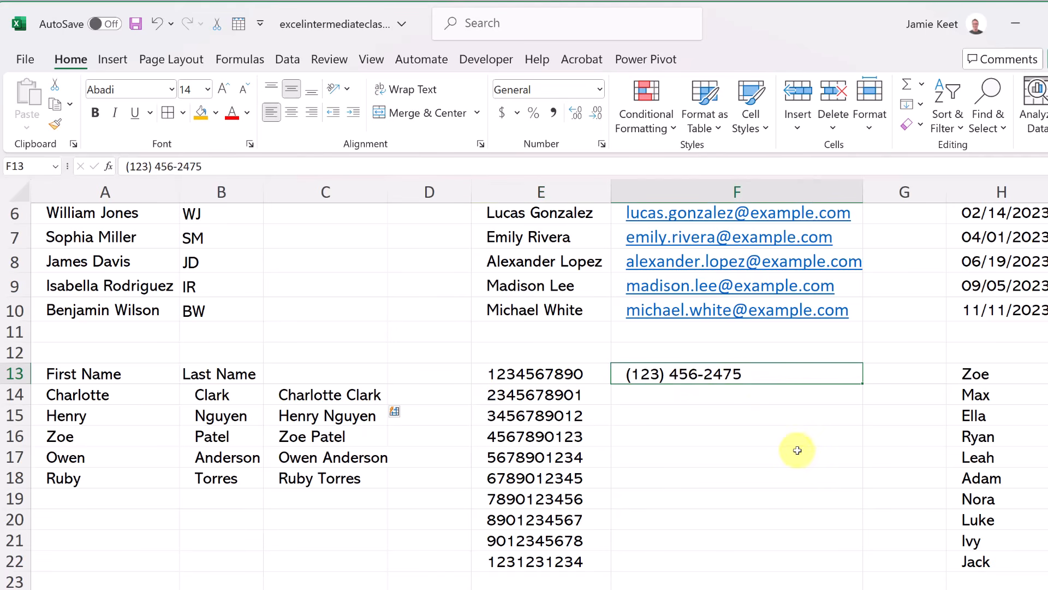
{"action": "key", "text": "ctrl+e"}
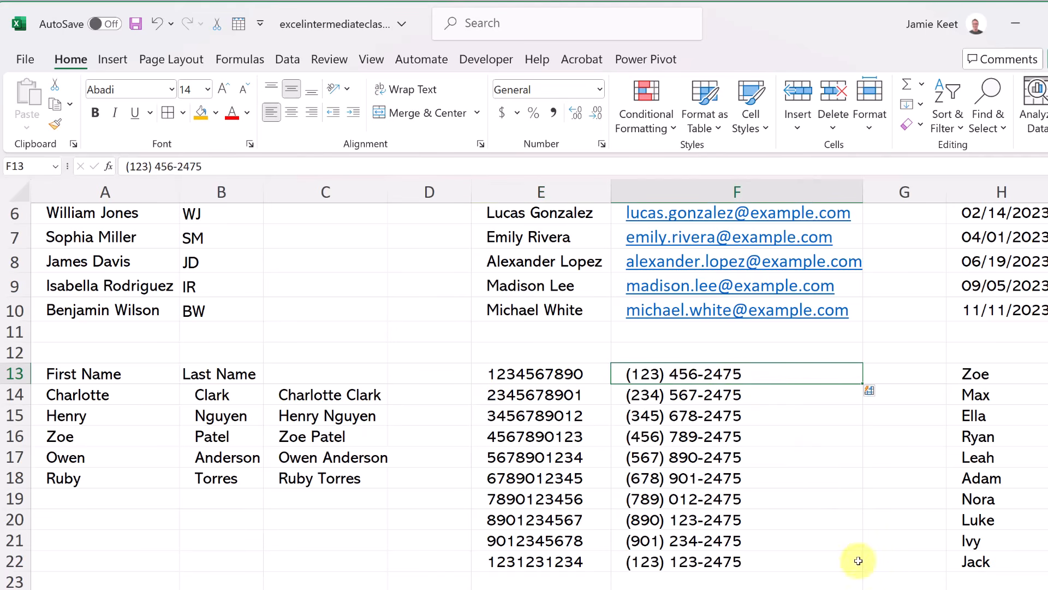
Enter row 13's first name, last name and year, separated by spaces, in K13 and Flash Fill the column
{"action": "scroll", "coordinate": [540, 383], "scroll_direction": "right", "scroll_amount": 2}
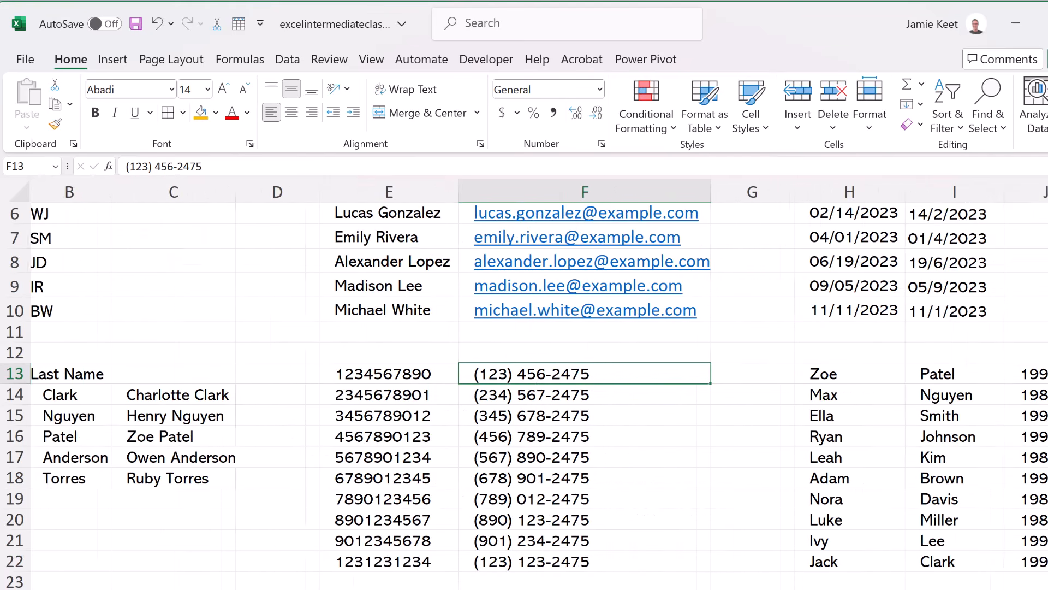
{"action": "scroll", "coordinate": [933, 434], "scroll_direction": "right", "scroll_amount": 2}
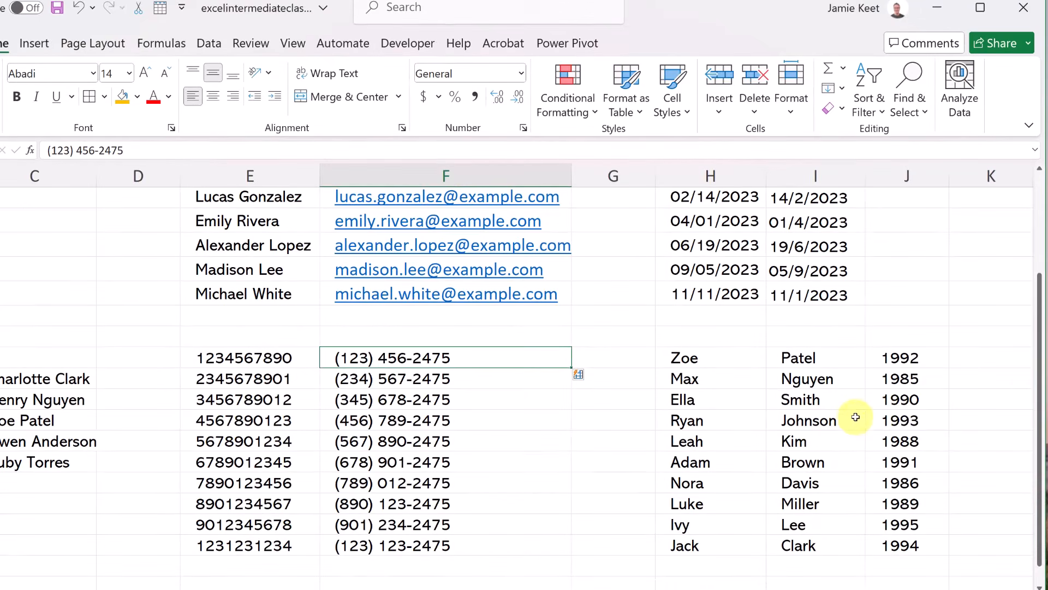
{"action": "left_click", "coordinate": [992, 368]}
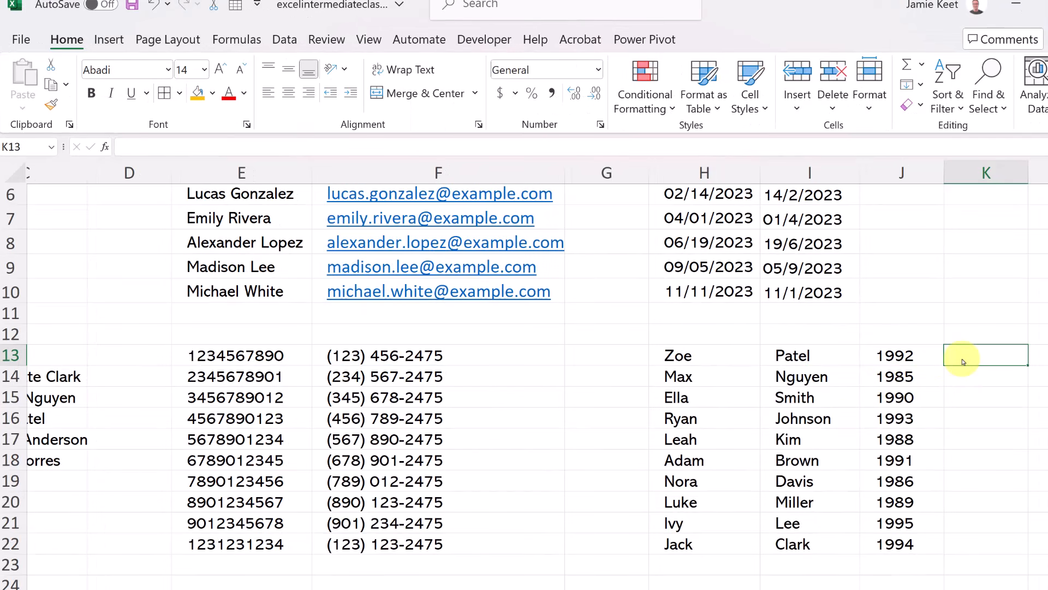
{"action": "type", "text": "Zoe Patel 1992"}
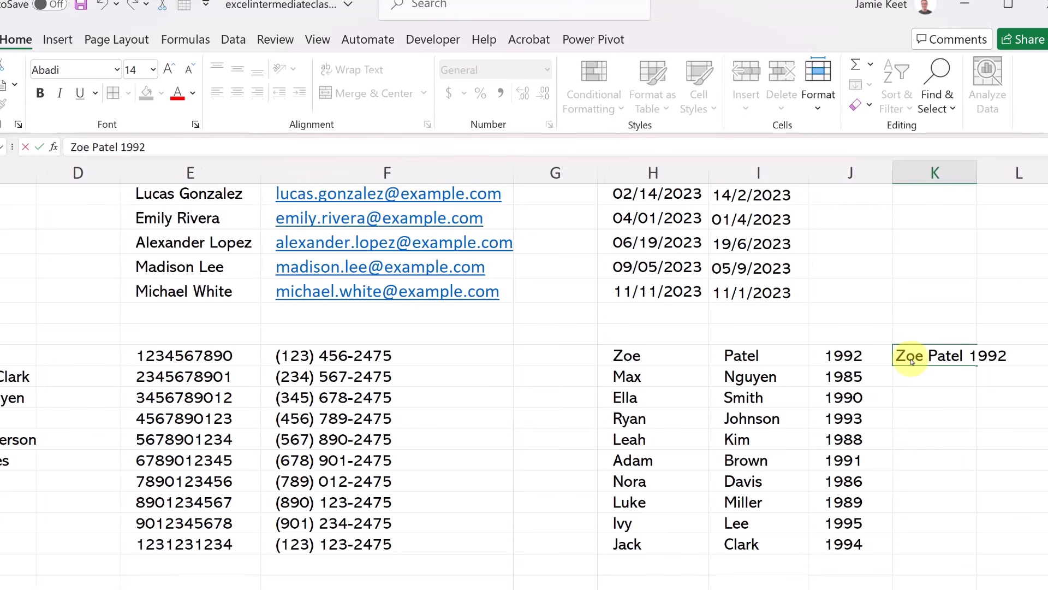
{"action": "key", "text": "Return"}
{"action": "left_click", "coordinate": [931, 355]}
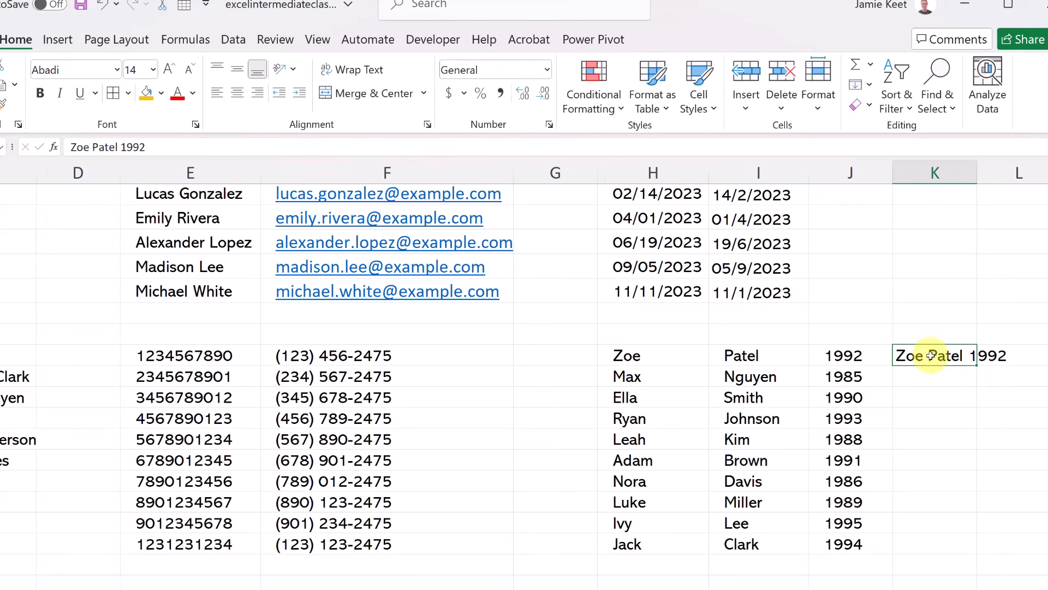
{"action": "key", "text": "ctrl+e"}
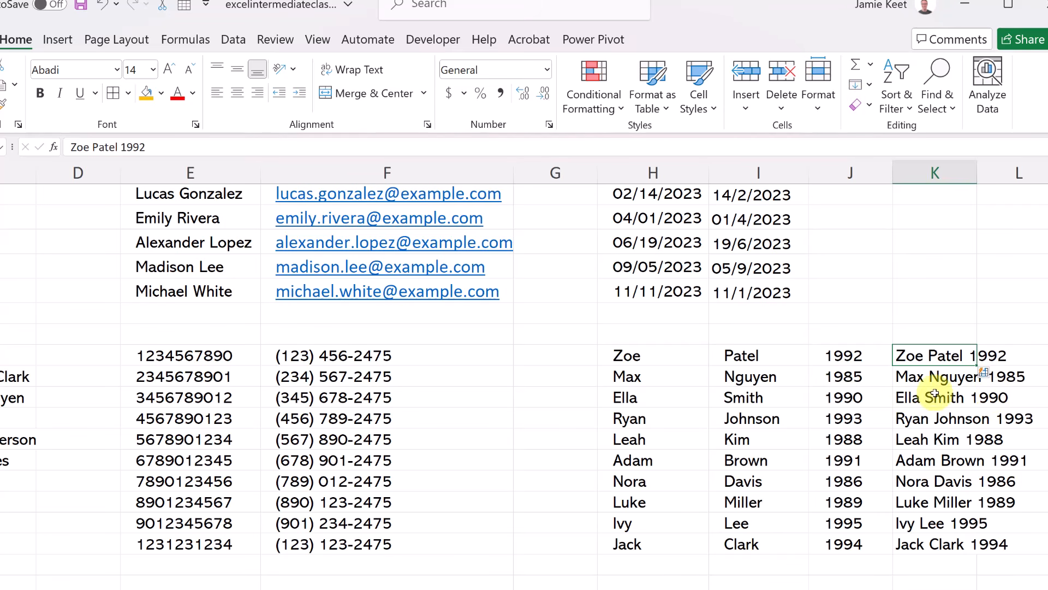